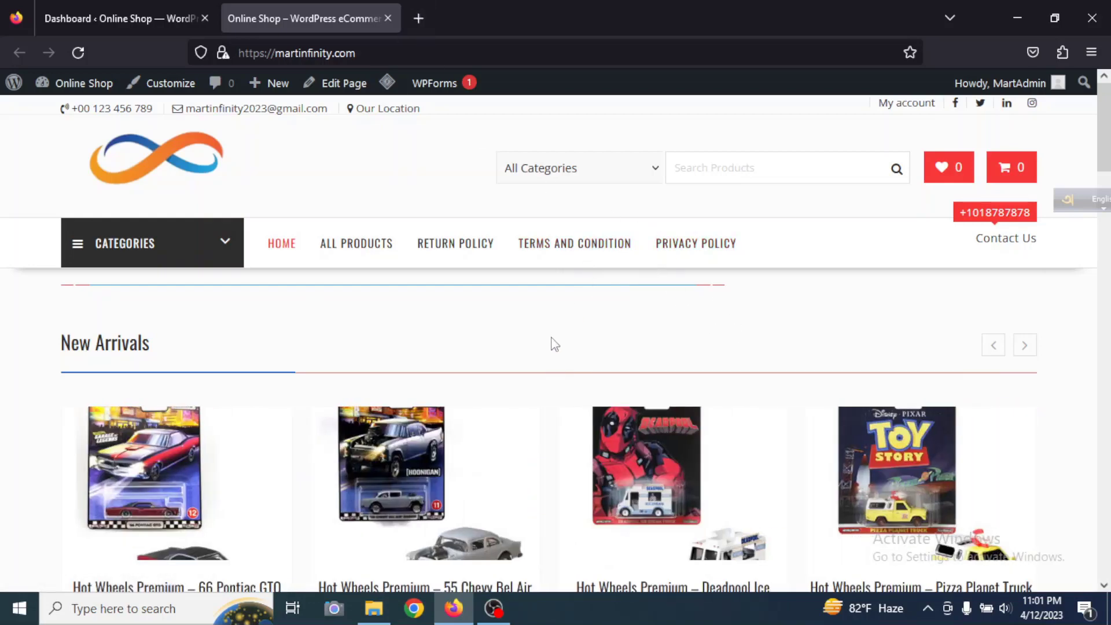
Step: Look through the online shop's home page from the new arrivals down to the footer
scroll(541, 336, "down", 5)
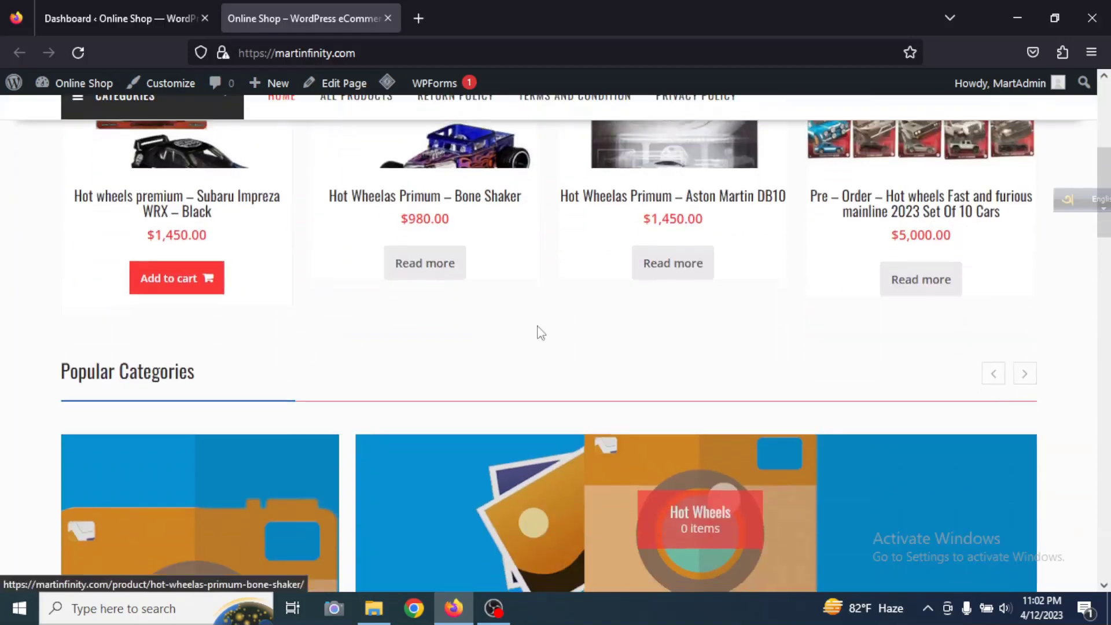
scroll(540, 334, "down", 20)
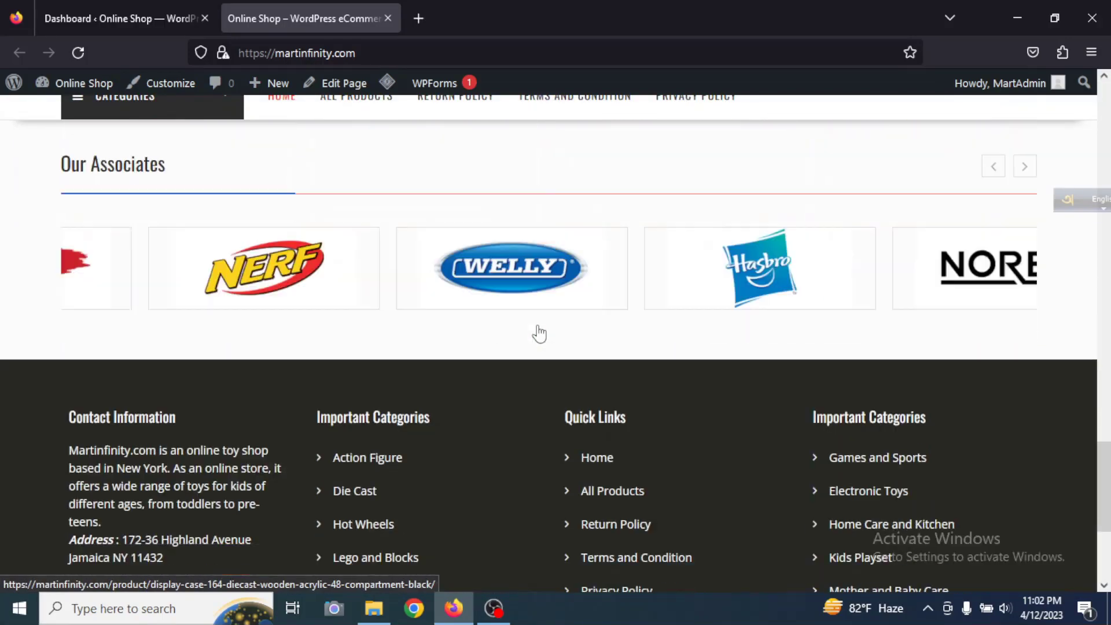
scroll(539, 334, "down", 3)
scroll(538, 330, "up", 20)
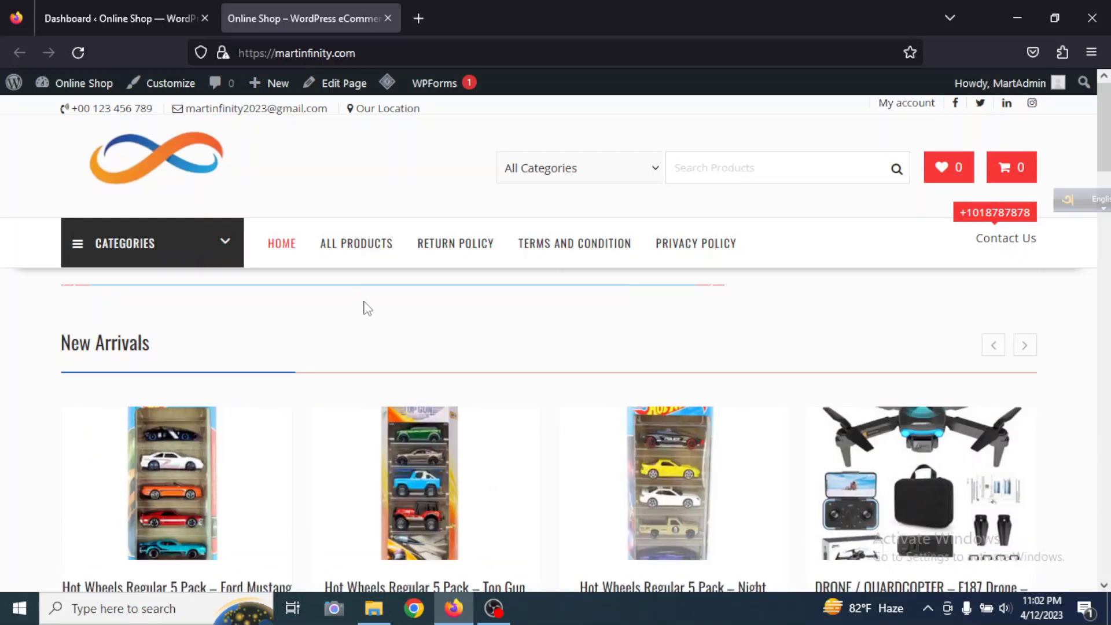
Step: Switch to the WordPress dashboard and open the page for adding new plugins
left_click(93, 8)
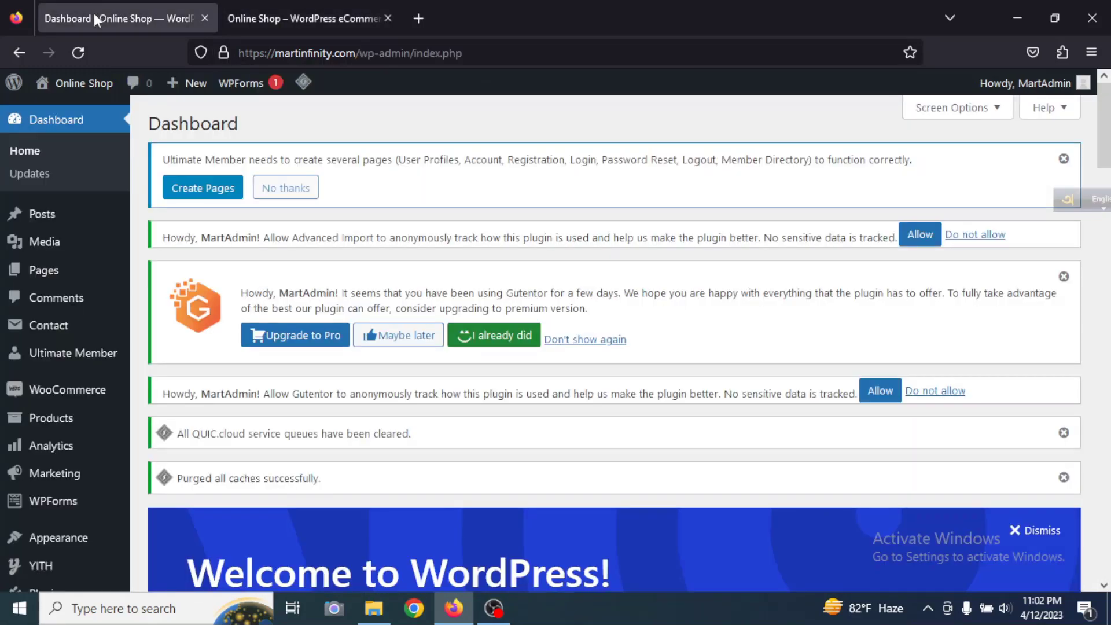
mouse_move(60, 365)
scroll(60, 365, "down", 3)
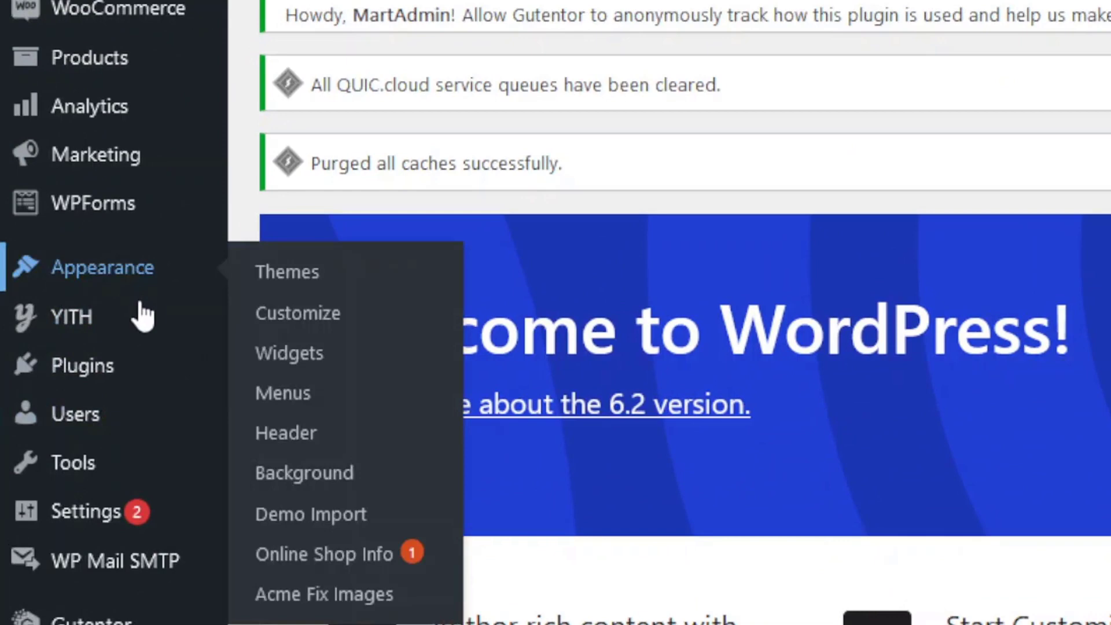
mouse_move(106, 379)
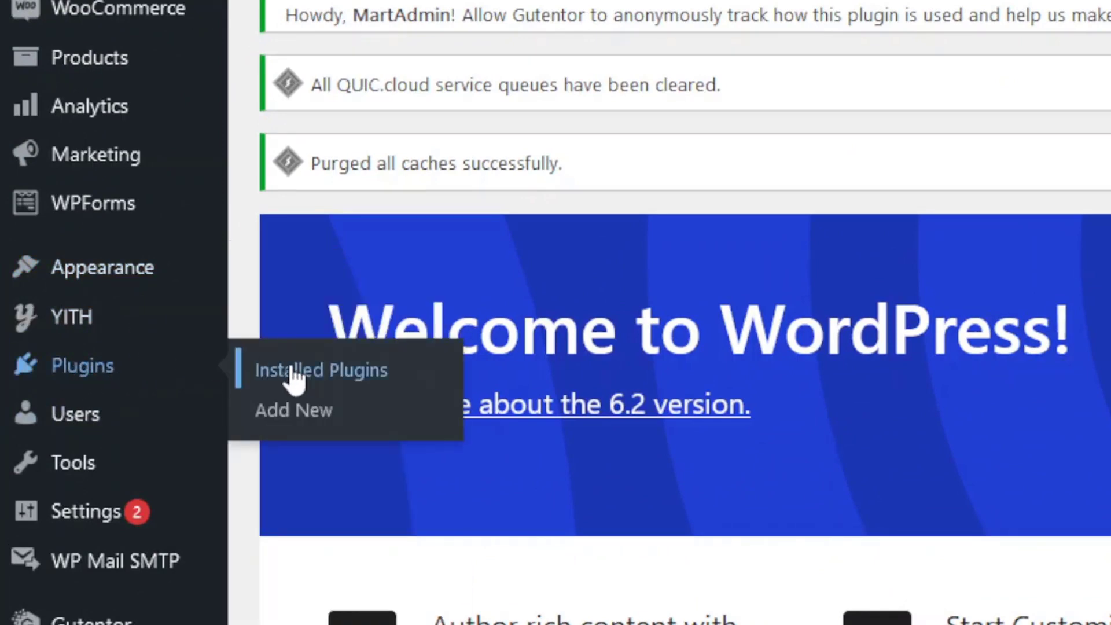
left_click(292, 411)
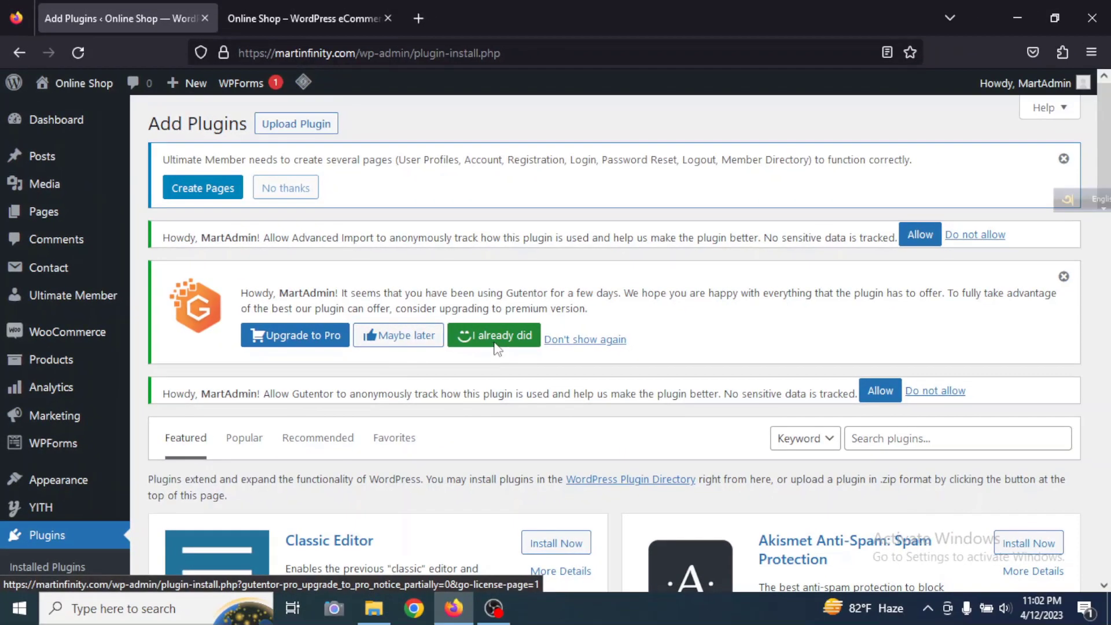
Step: Search the plugin directory for "google"
scroll(824, 411, "down", 2)
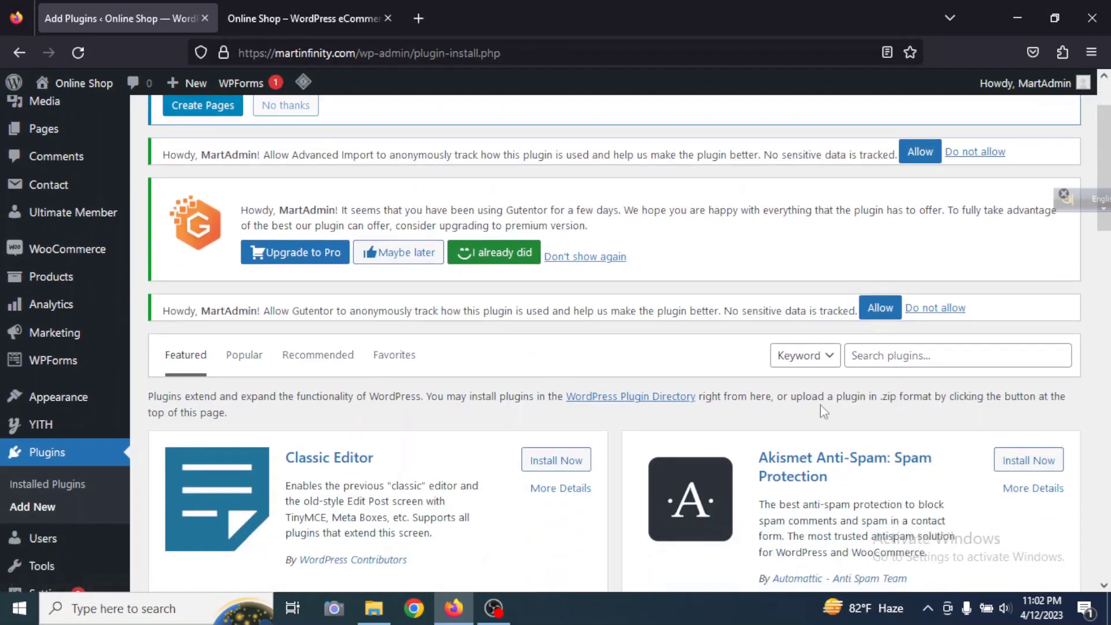
left_click(899, 354)
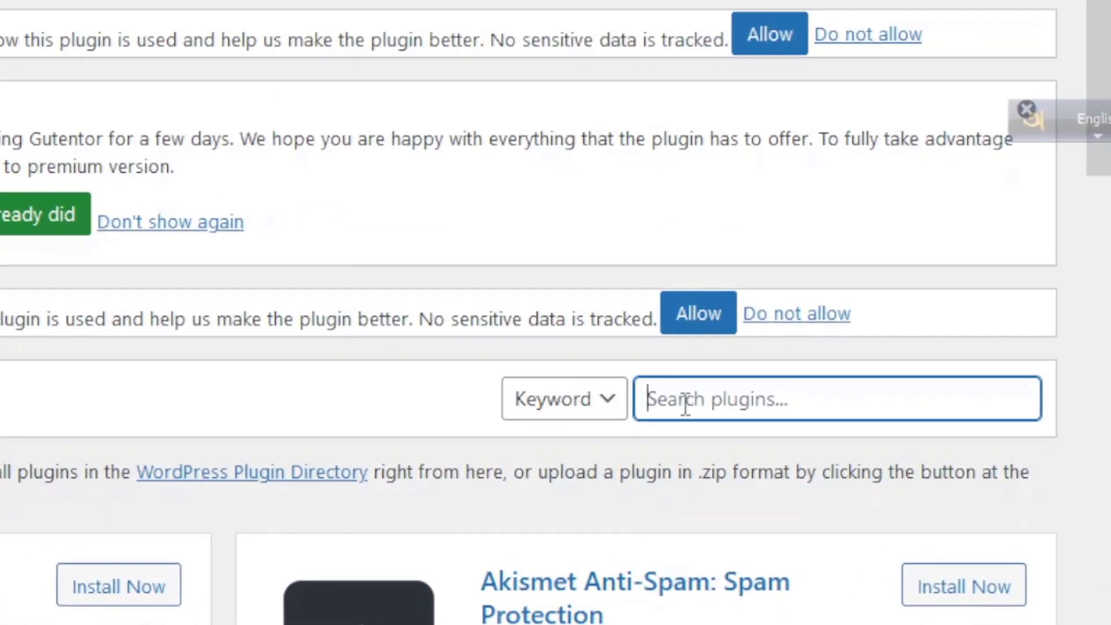
type("google")
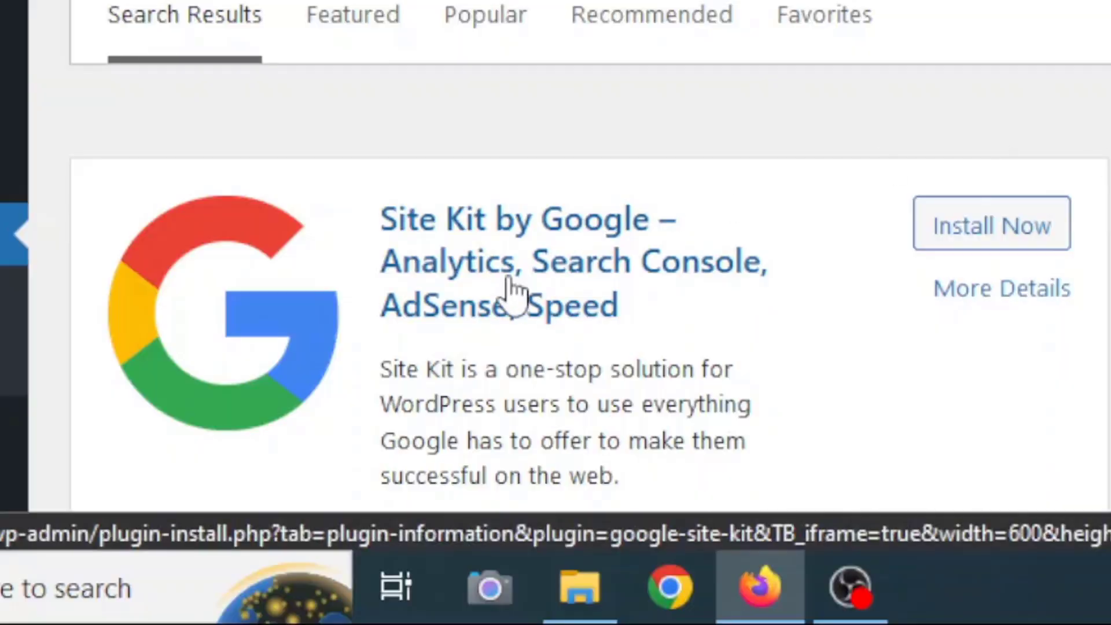
Step: Install and activate the Site Kit by Google plugin from the search results
scroll(437, 260, "down", 3)
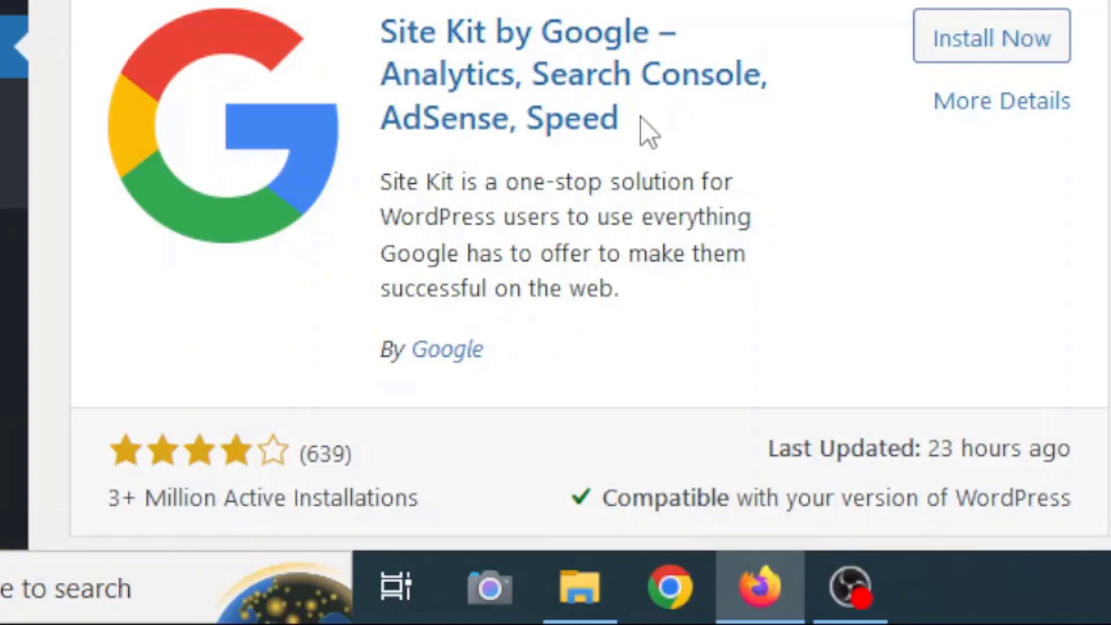
scroll(553, 373, "down", 5)
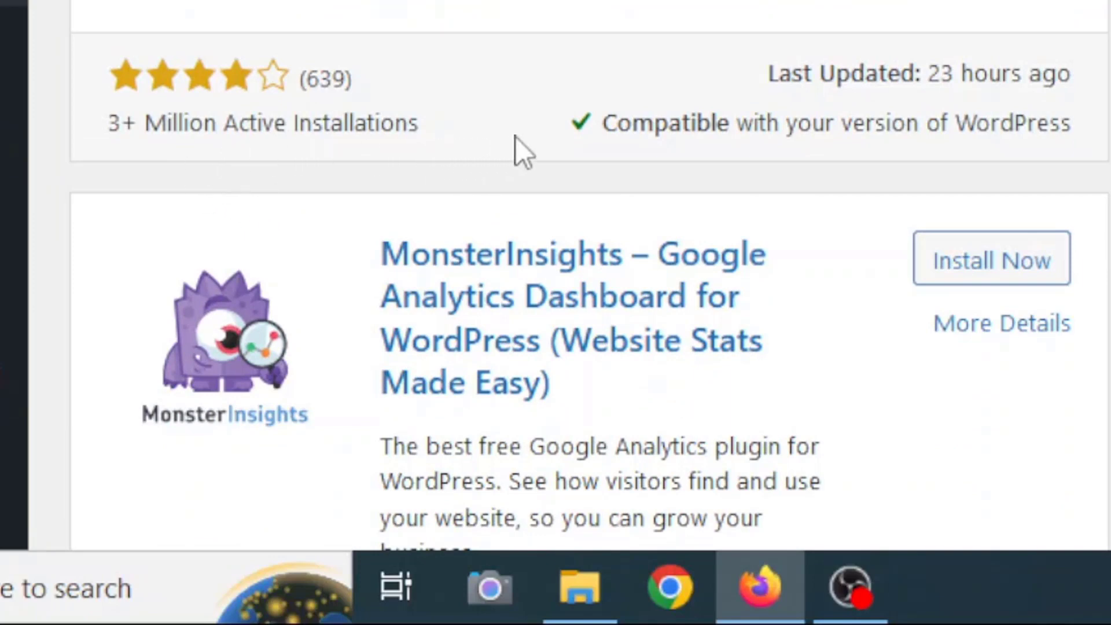
scroll(516, 133, "up", 7)
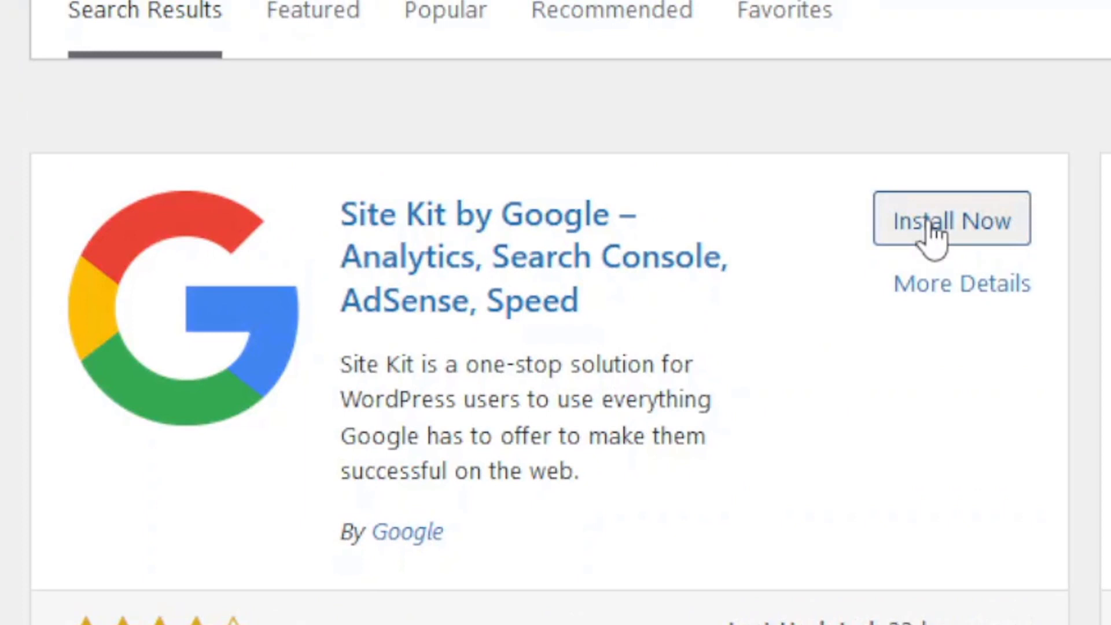
left_click(933, 231)
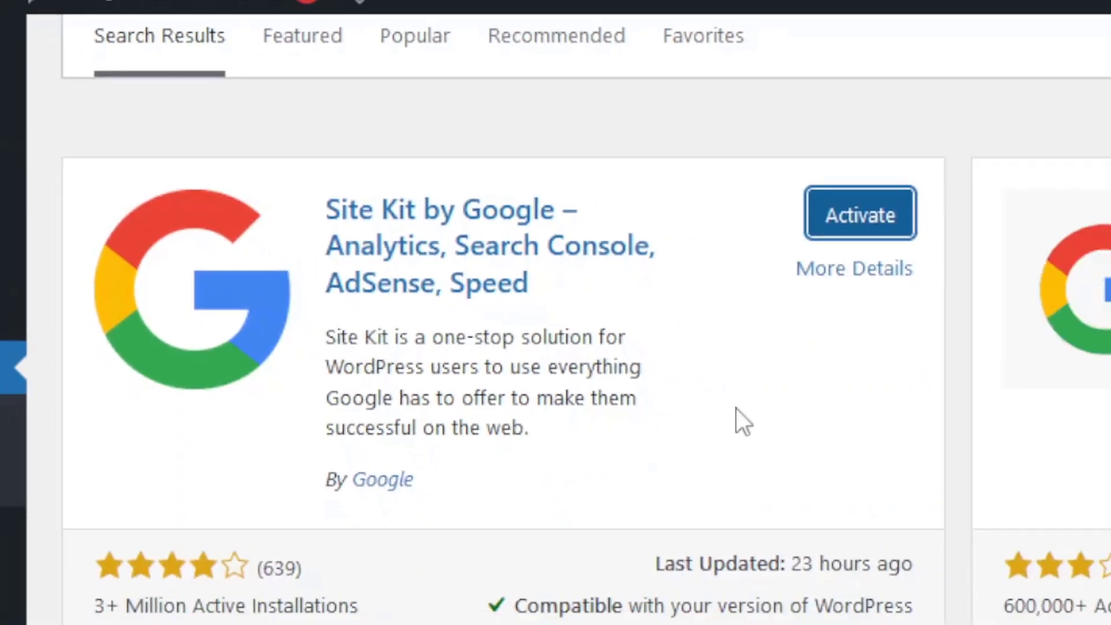
left_click(860, 214)
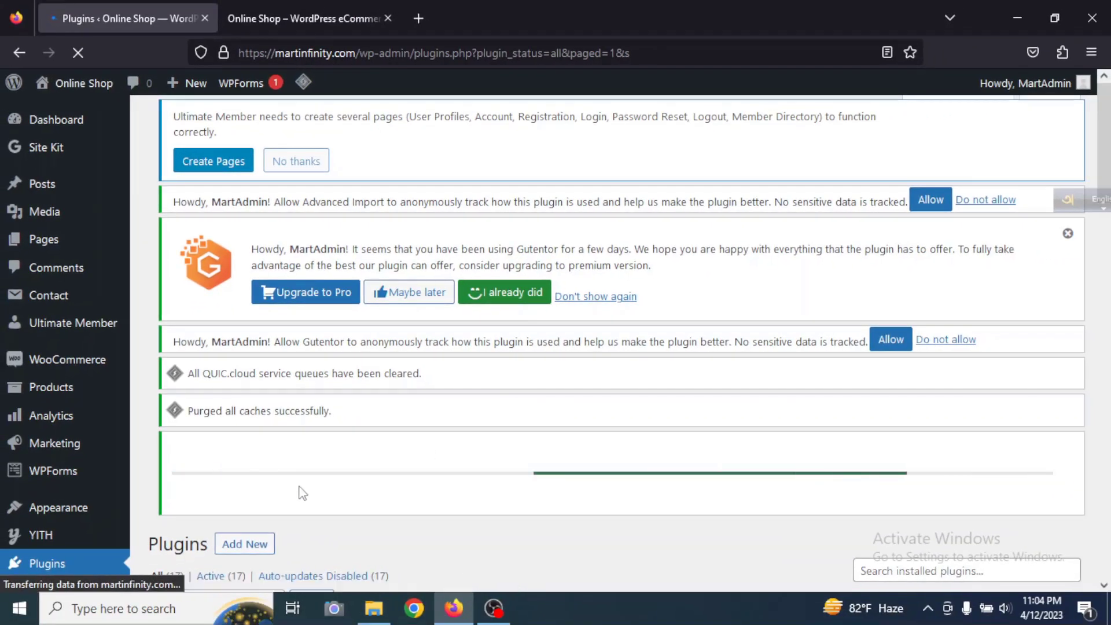
Step: Open the Site Kit dashboard from the WordPress admin area
scroll(455, 523, "down", 3)
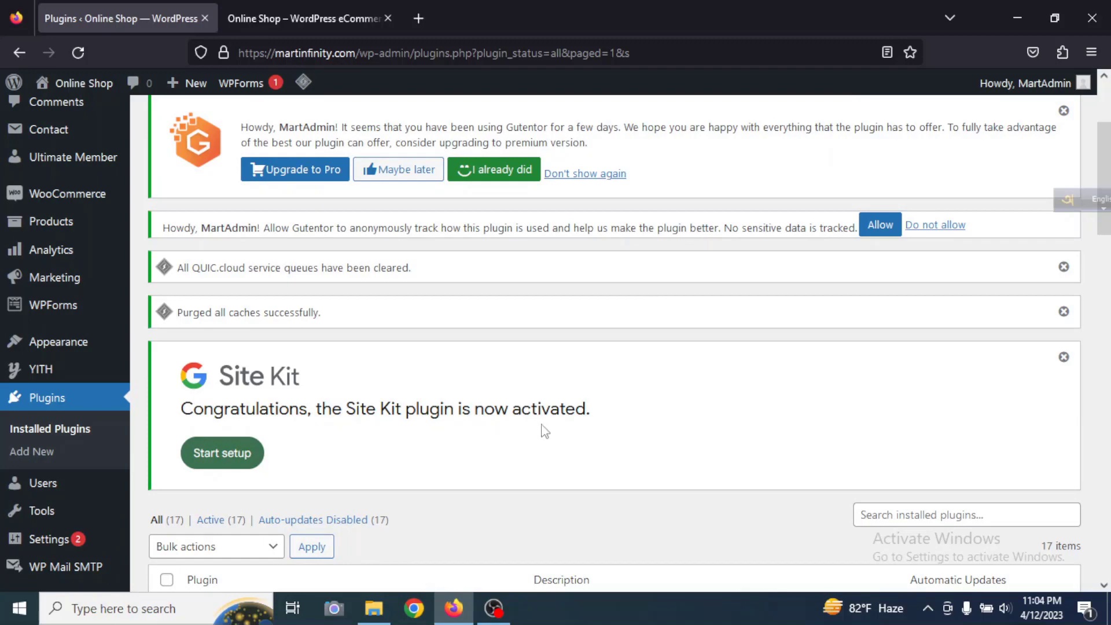
scroll(512, 433, "down", 2)
scroll(507, 431, "up", 5)
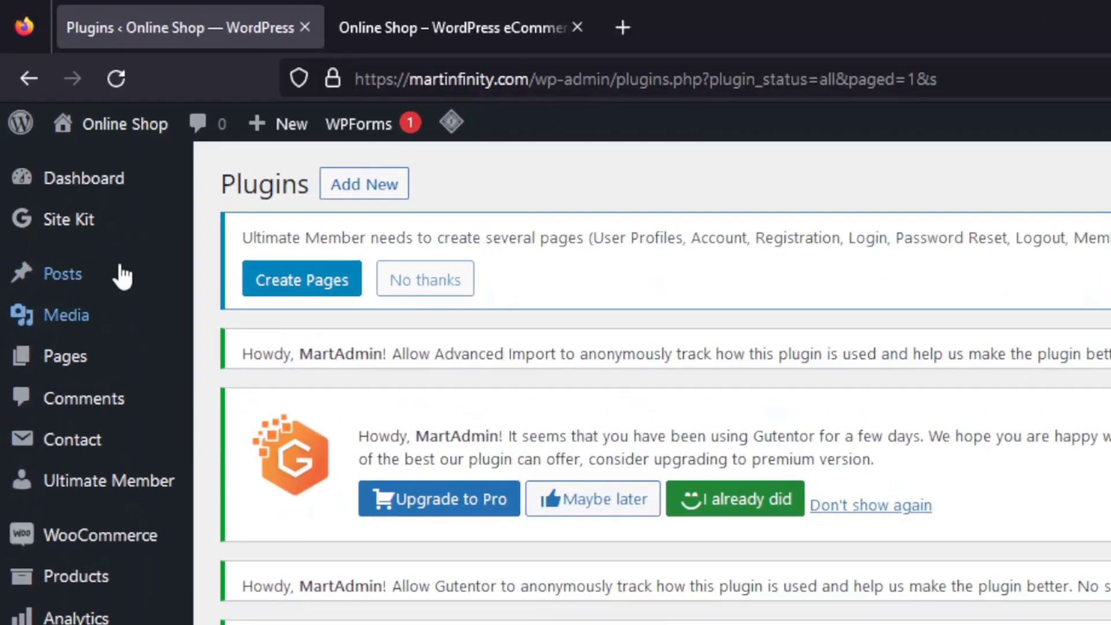
mouse_move(58, 158)
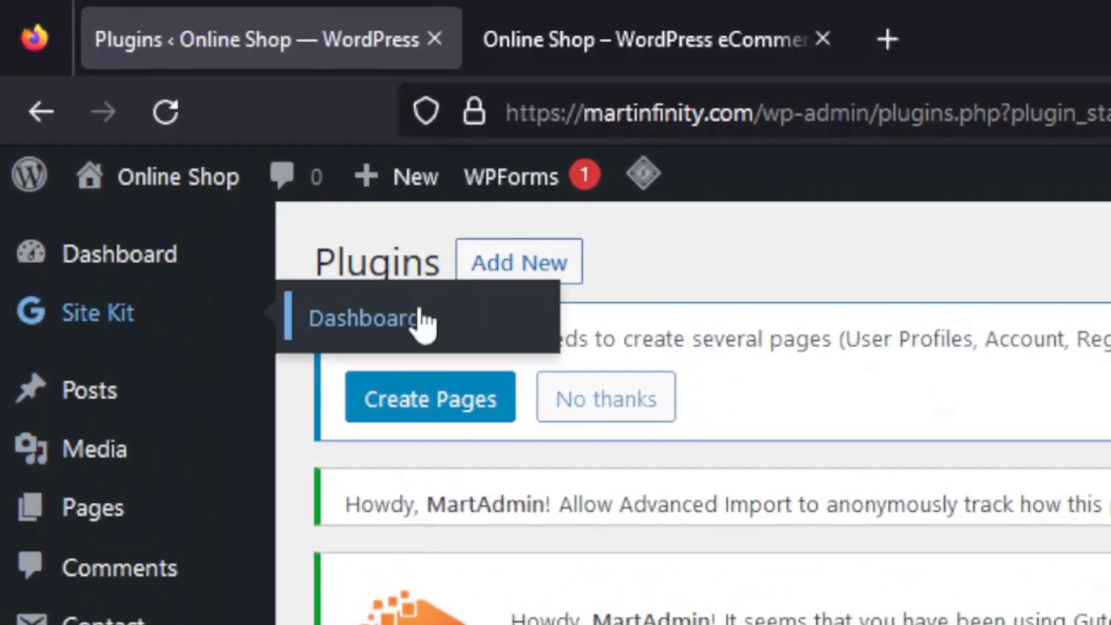
left_click(380, 321)
Step: Choose to connect Google Analytics as part of the Site Kit setup and opt in to sharing anonymous usage data
scroll(707, 533, "down", 5)
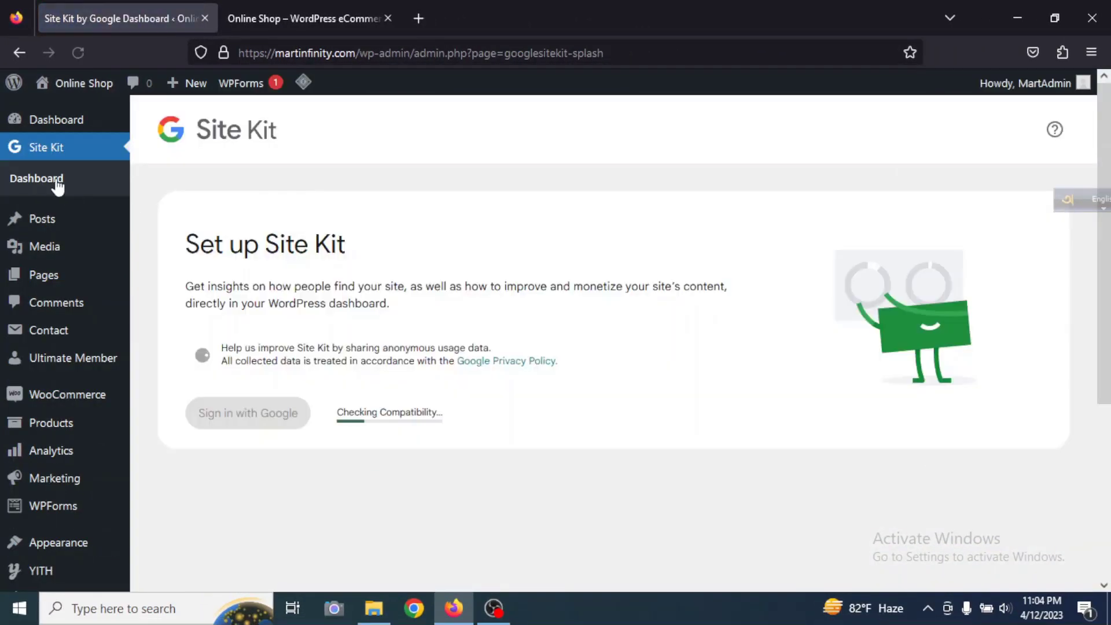
scroll(397, 357, "down", 2)
scroll(360, 335, "up", 2)
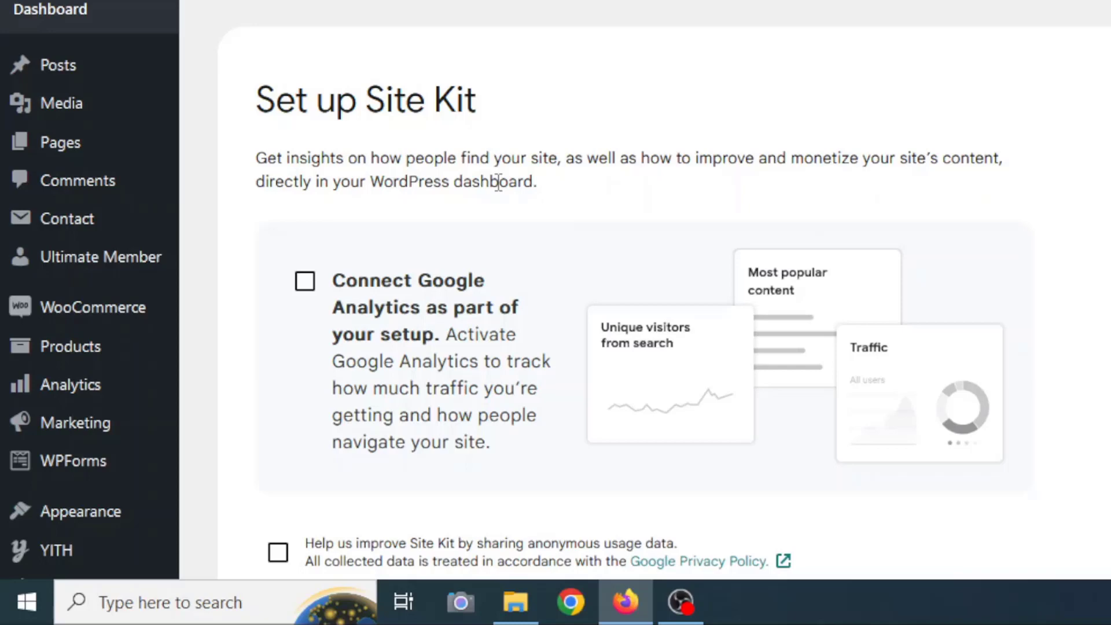
scroll(498, 181, "down", 2)
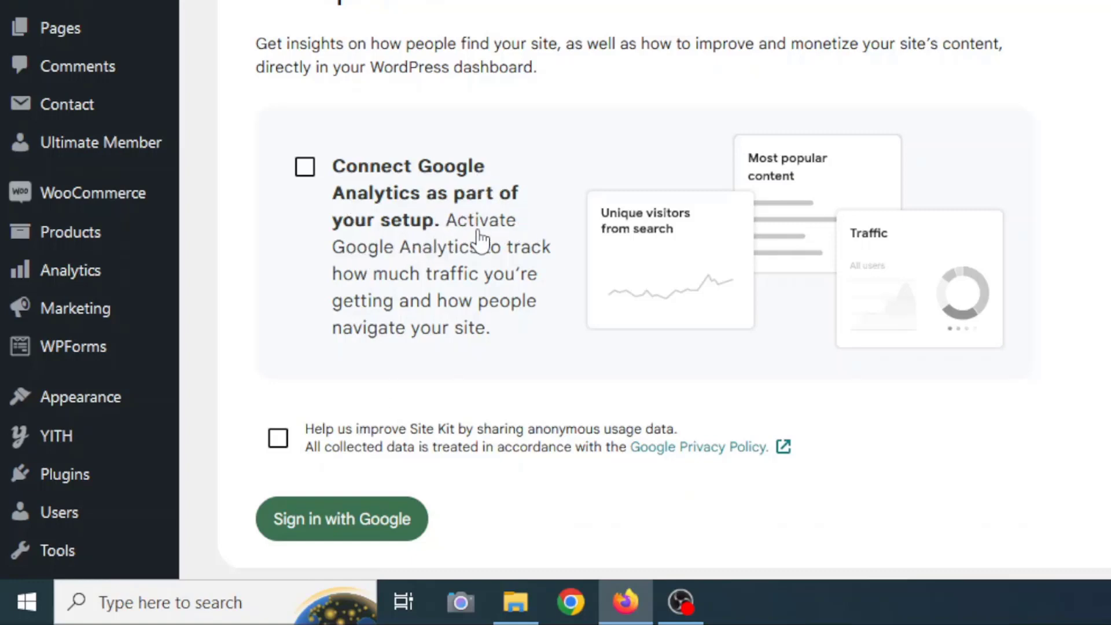
left_click(305, 168)
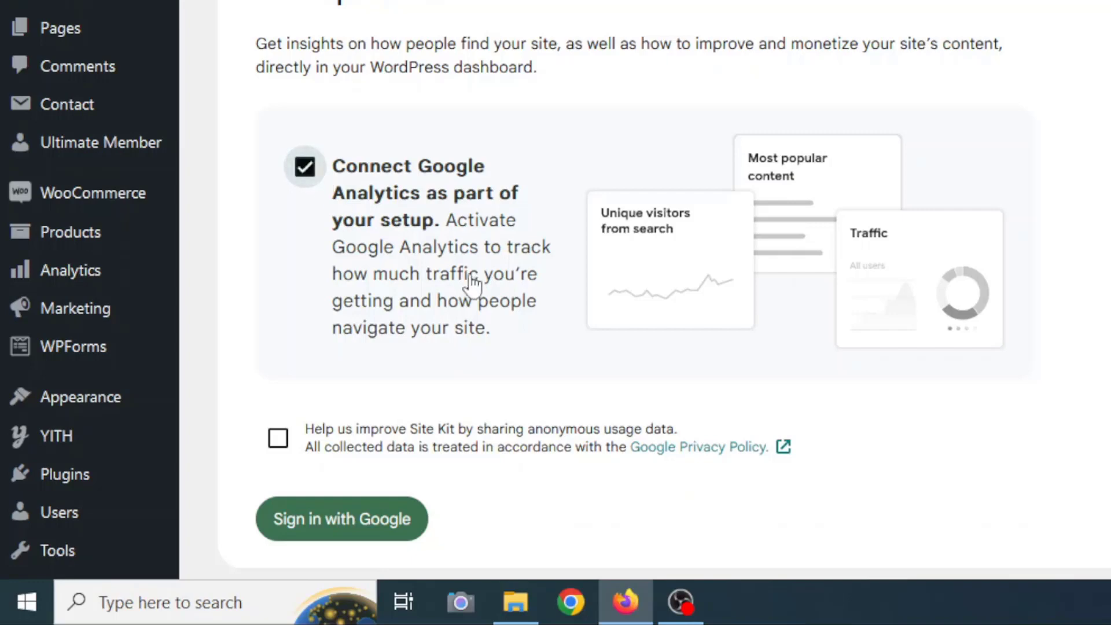
scroll(471, 282, "down", 2)
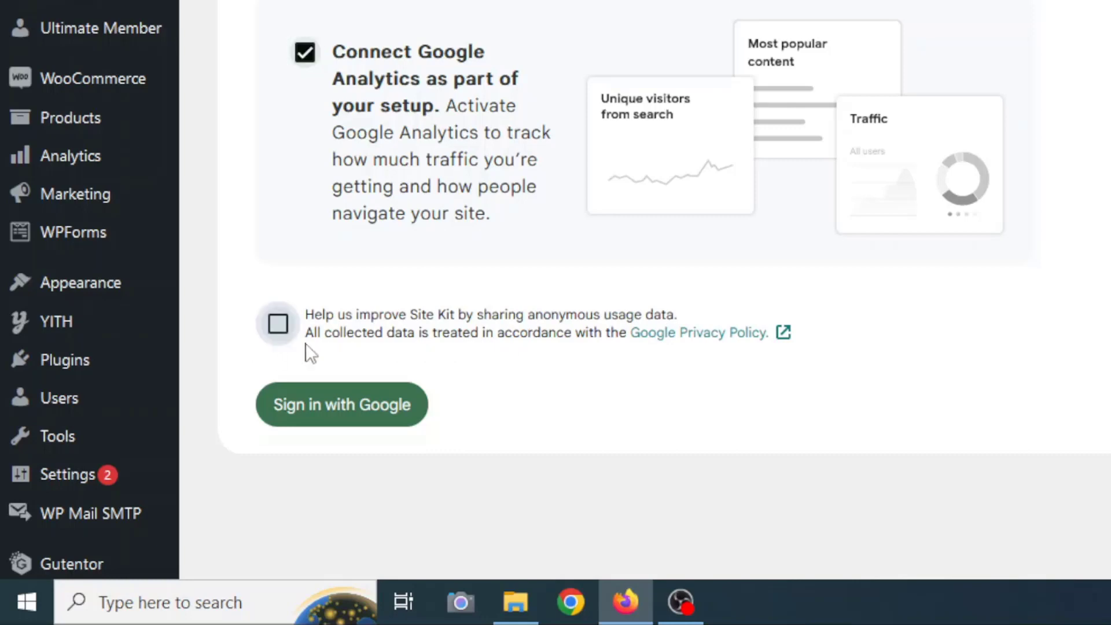
left_click(332, 340)
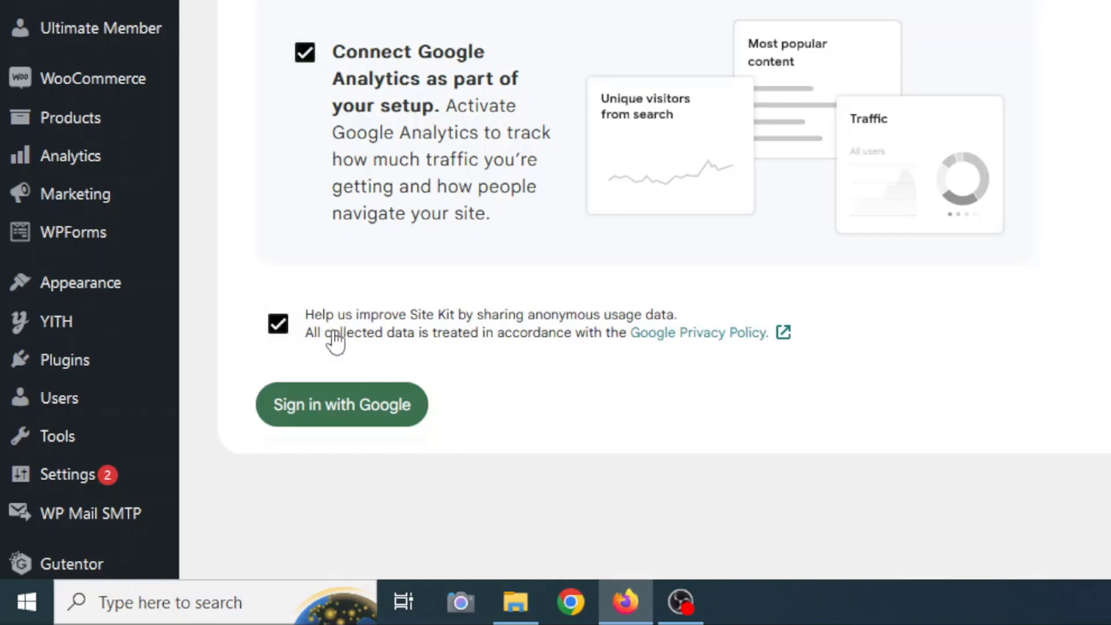
Step: Start signing in with Google for Site Kit and choose the shop's Google account
left_click(332, 423)
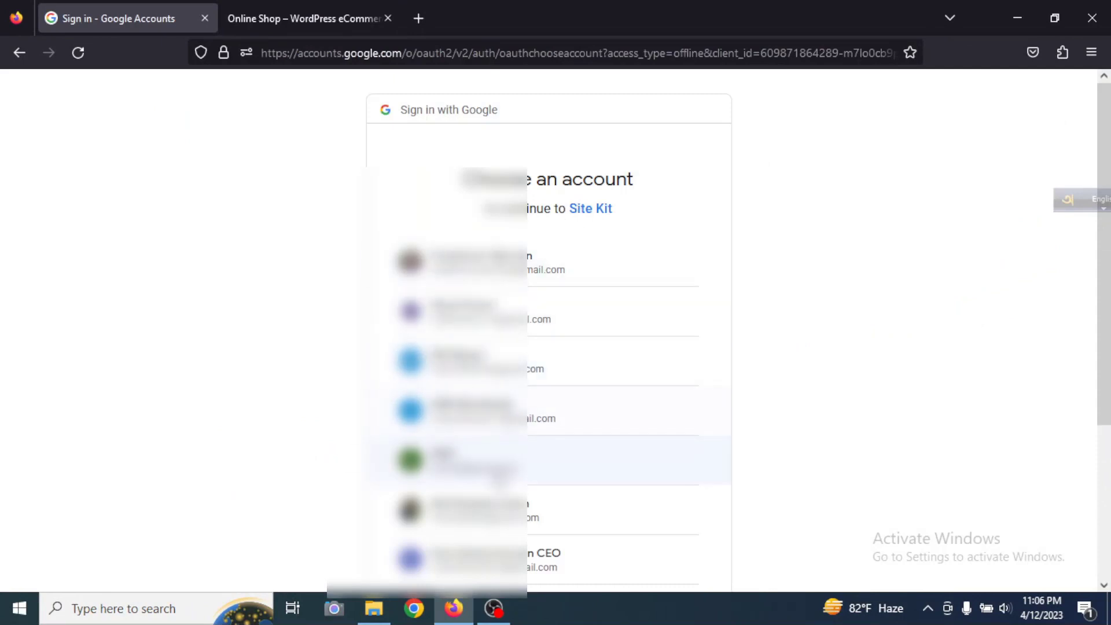
scroll(600, 446, "down", 2)
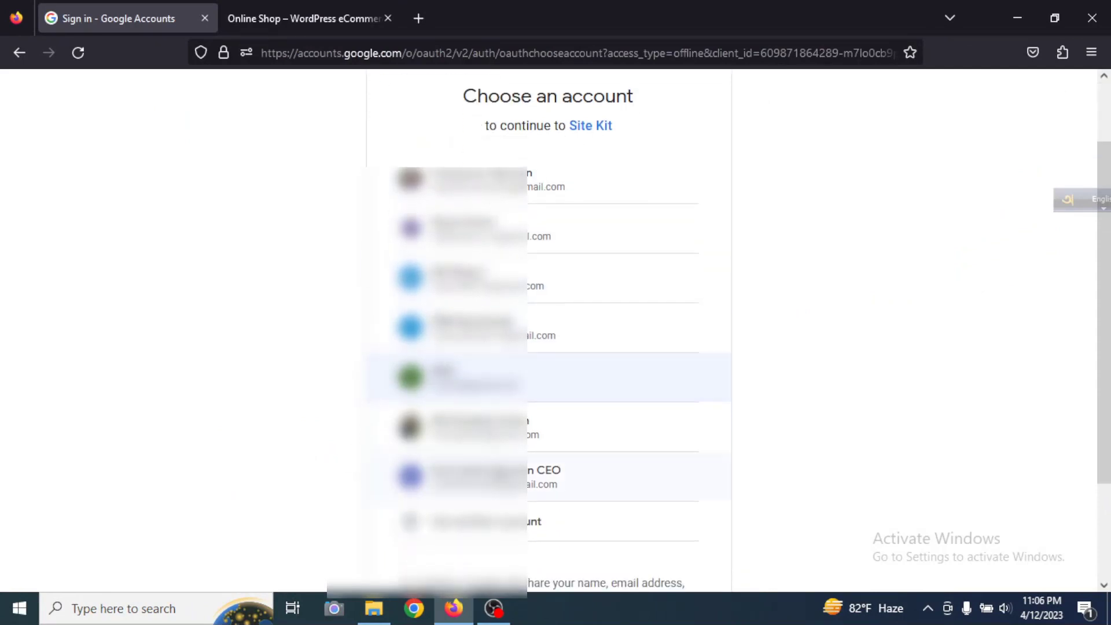
scroll(600, 446, "up", 2)
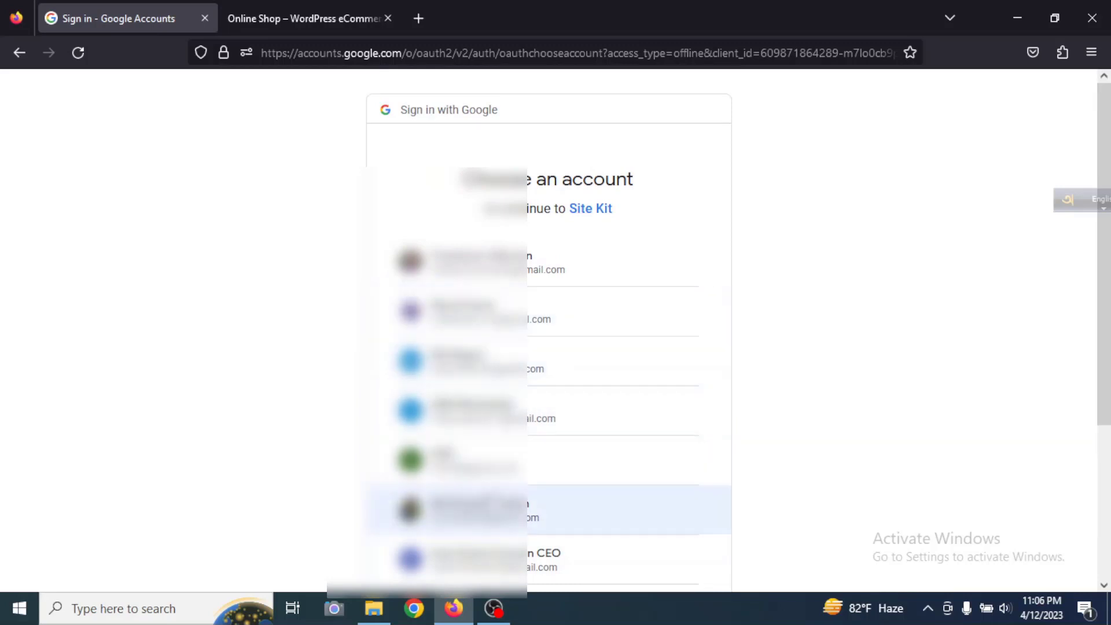
scroll(550, 492, "down", 2)
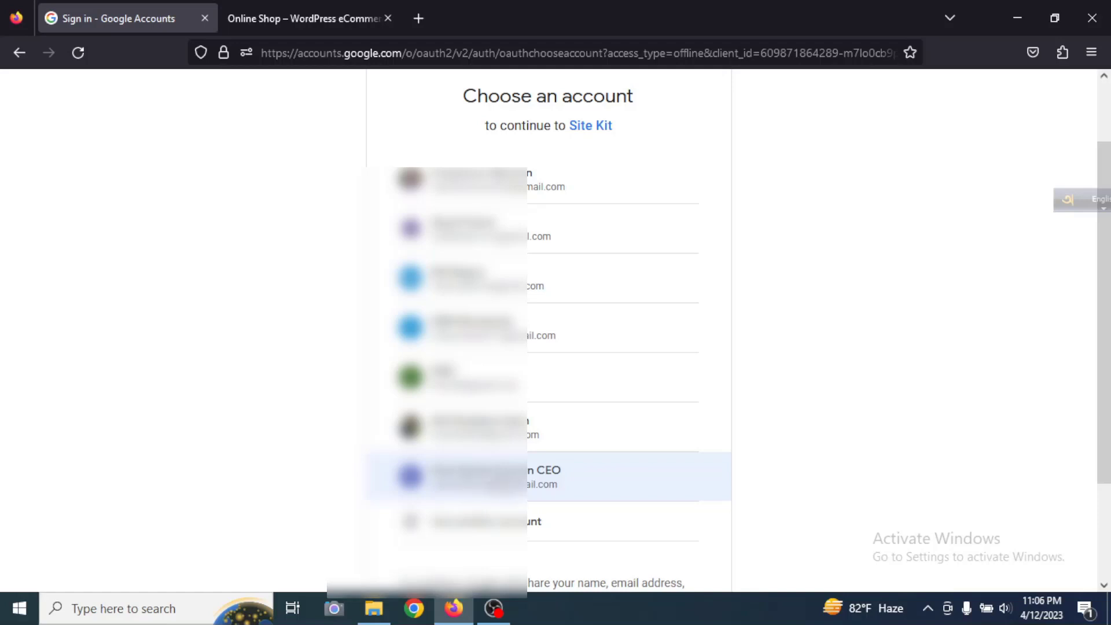
left_click(499, 476)
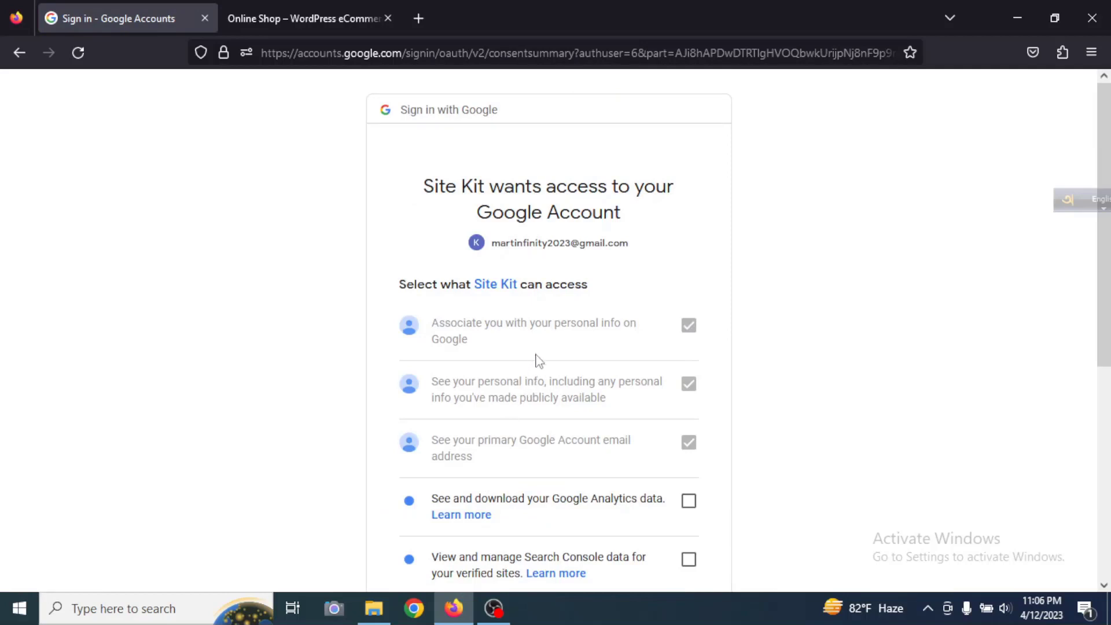
Step: Grant Site Kit access to Google Analytics data, Search Console data and the list of sites and domains, and continue
scroll(545, 345, "down", 3)
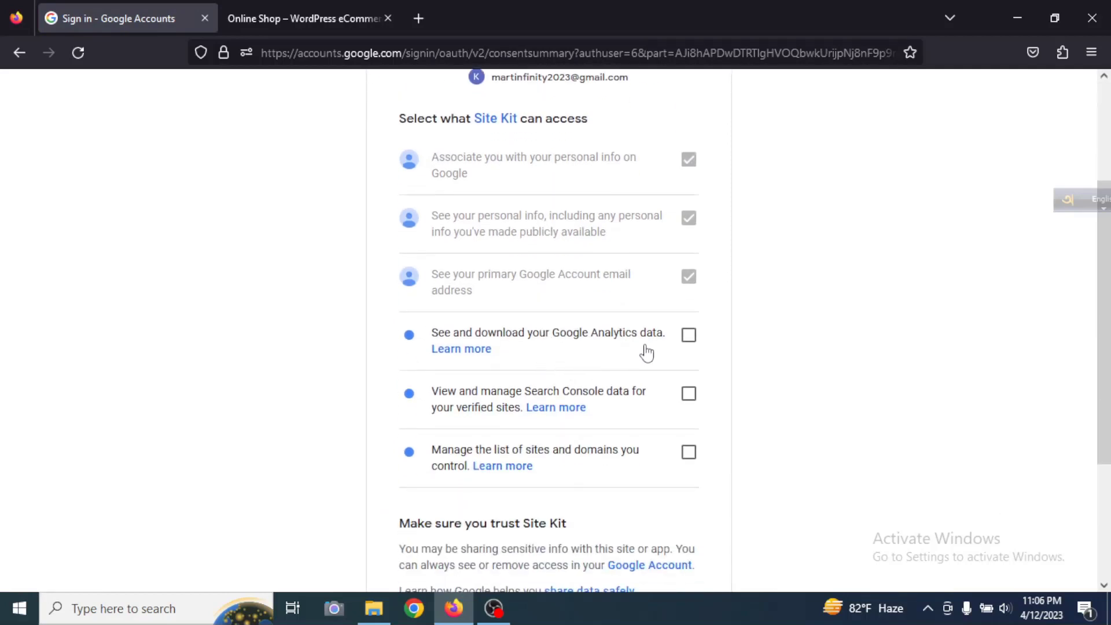
left_click(688, 336)
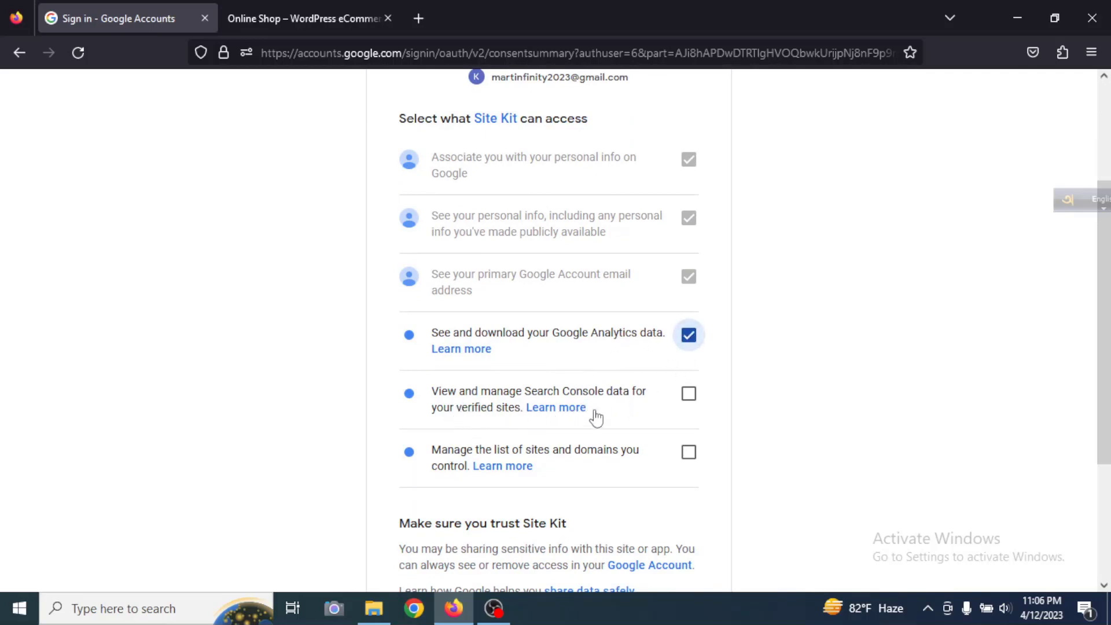
left_click(688, 393)
scroll(639, 434, "down", 1)
scroll(641, 434, "down", 1)
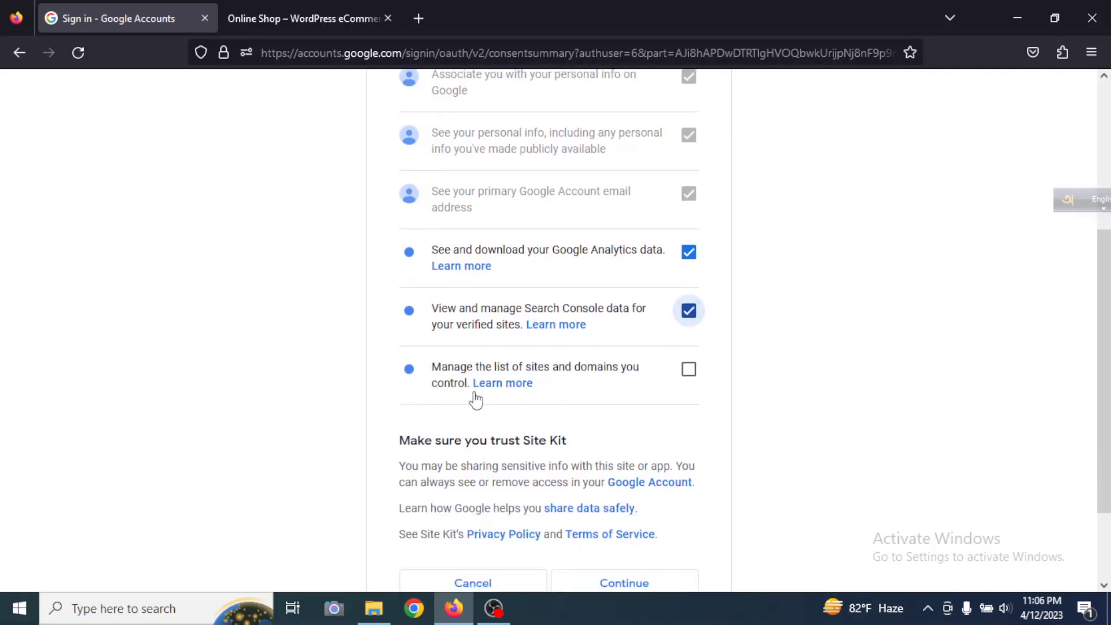
left_click(687, 372)
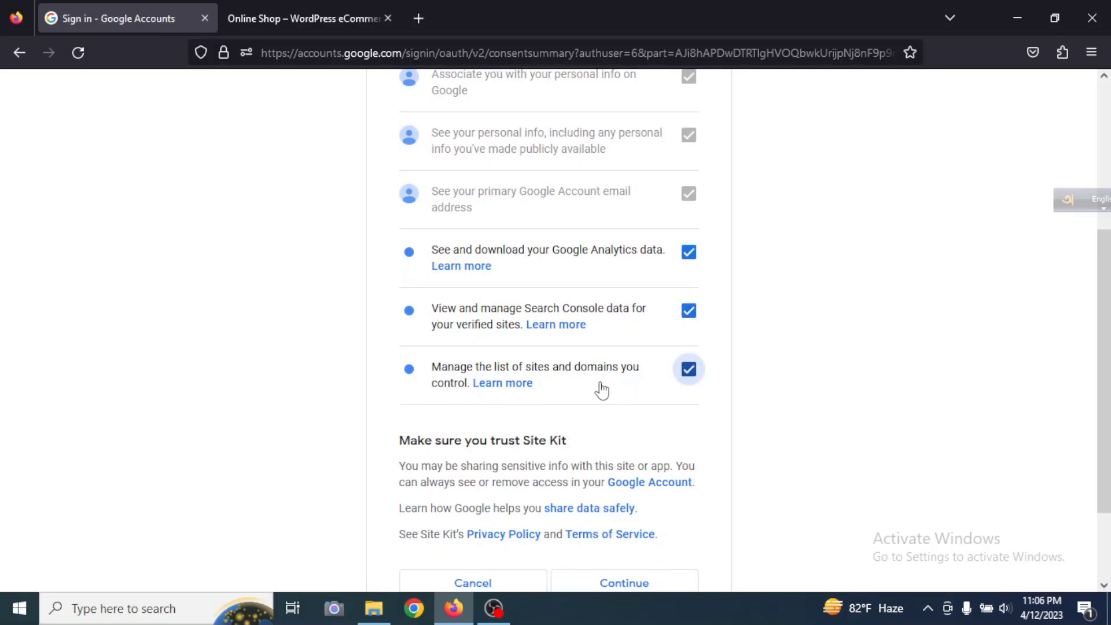
scroll(601, 387, "up", 5)
scroll(680, 421, "down", 6)
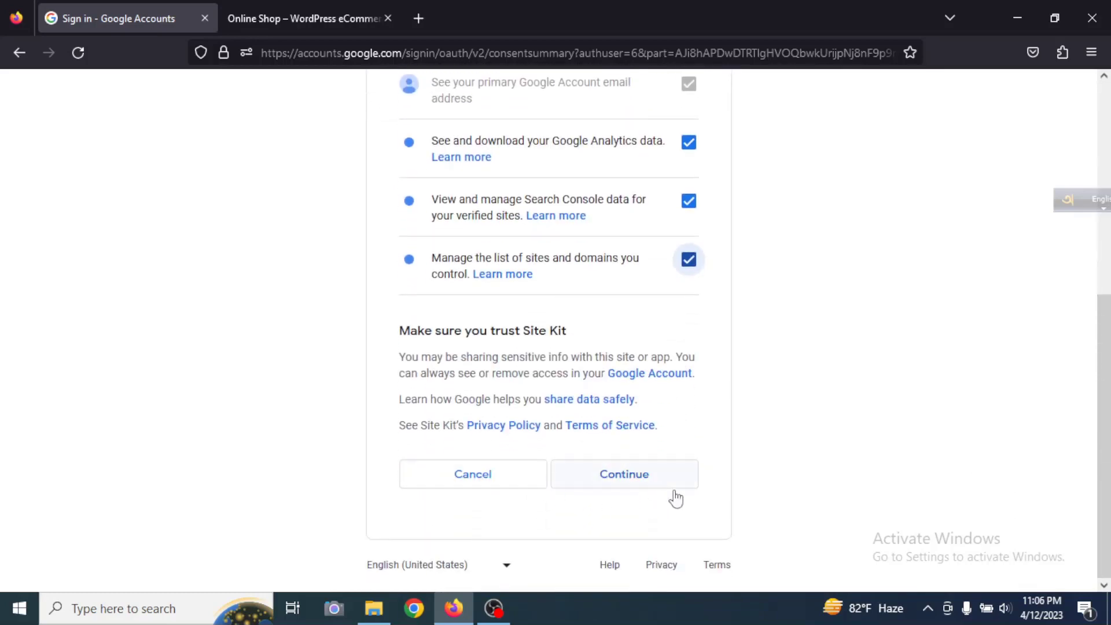
left_click(630, 478)
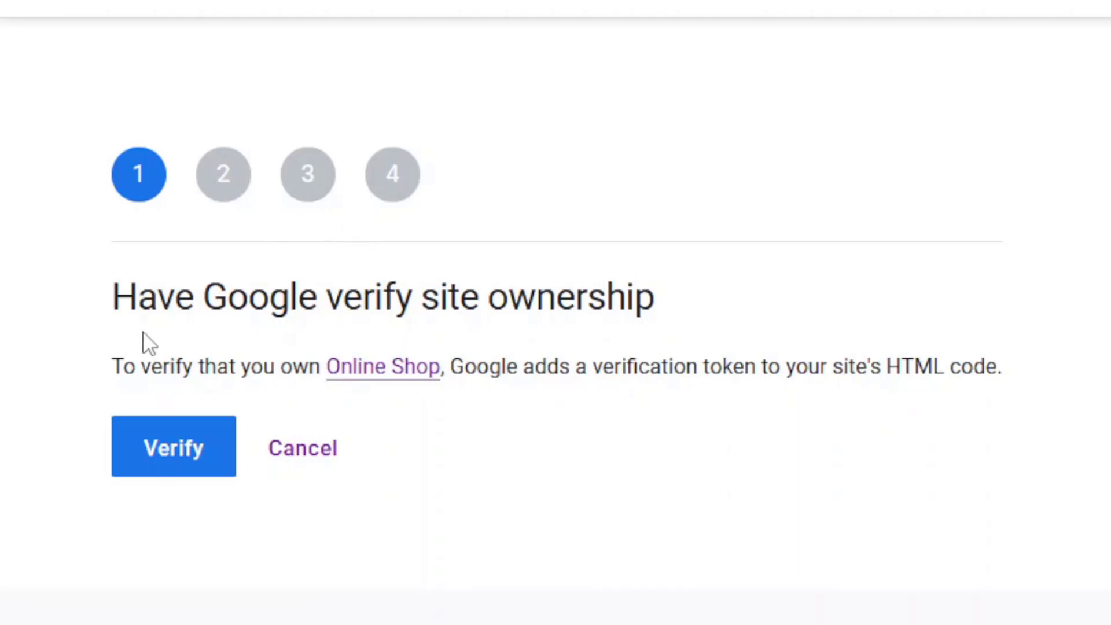
Step: Have Google verify ownership of the Online Shop site and allow its metrics in the Site Kit dashboard
left_click_drag(95, 301, 729, 312)
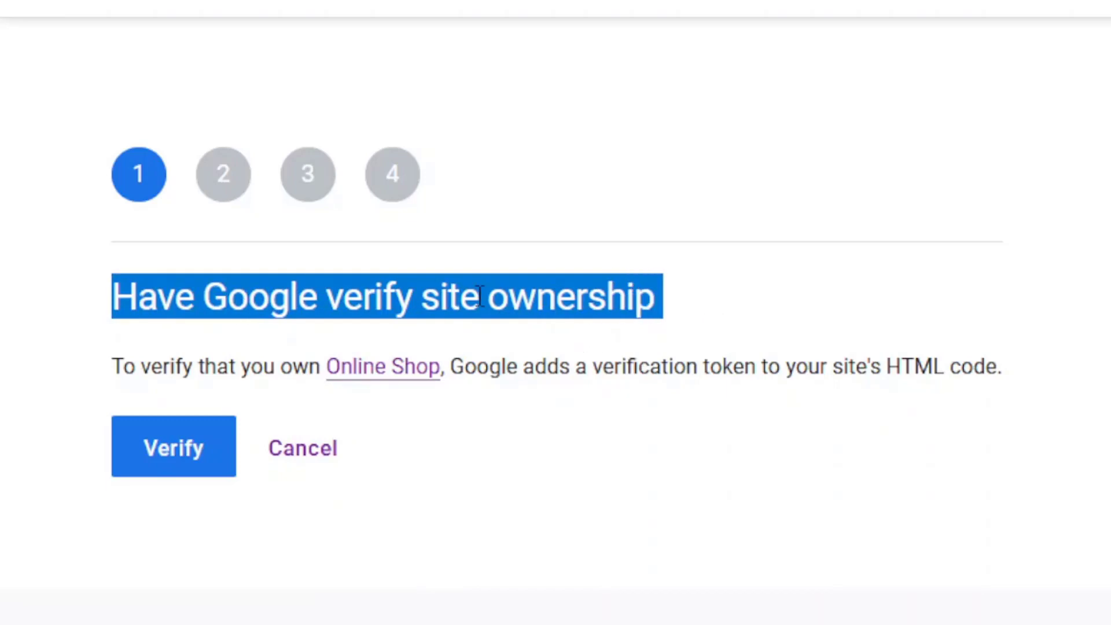
left_click(615, 298)
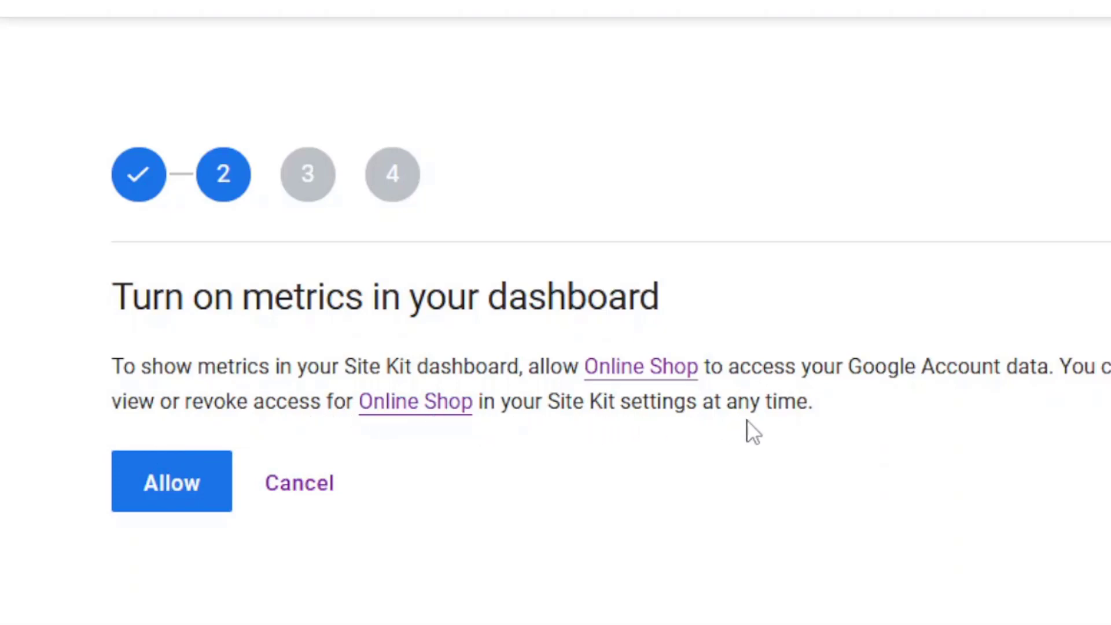
left_click(173, 478)
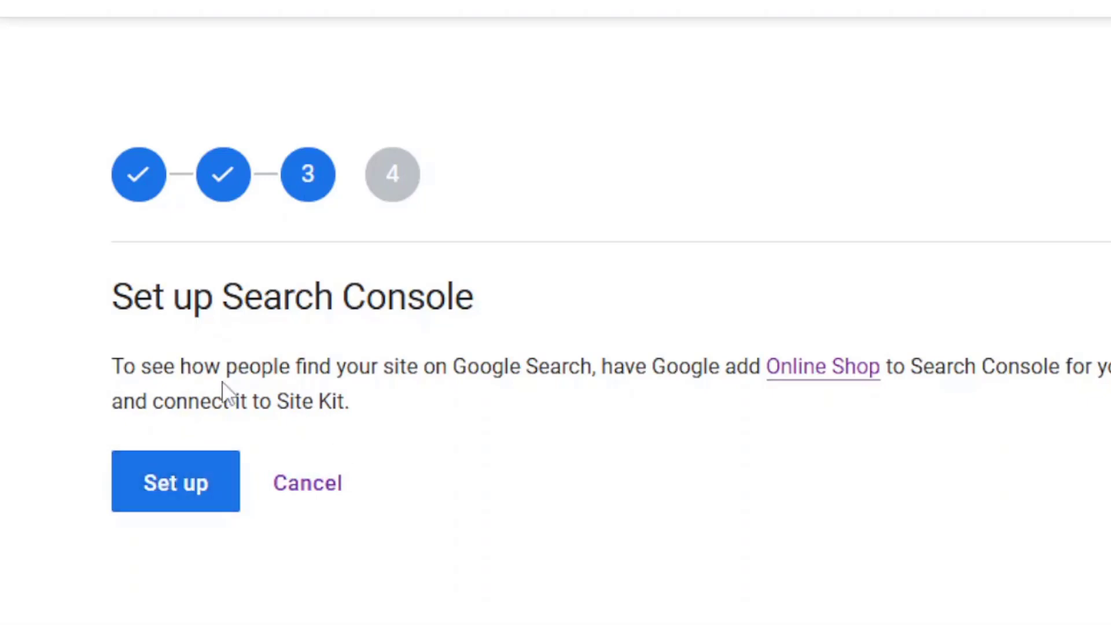
Step: Set up Search Console for the Online Shop site and proceed to the Google Analytics setup
left_click(152, 496)
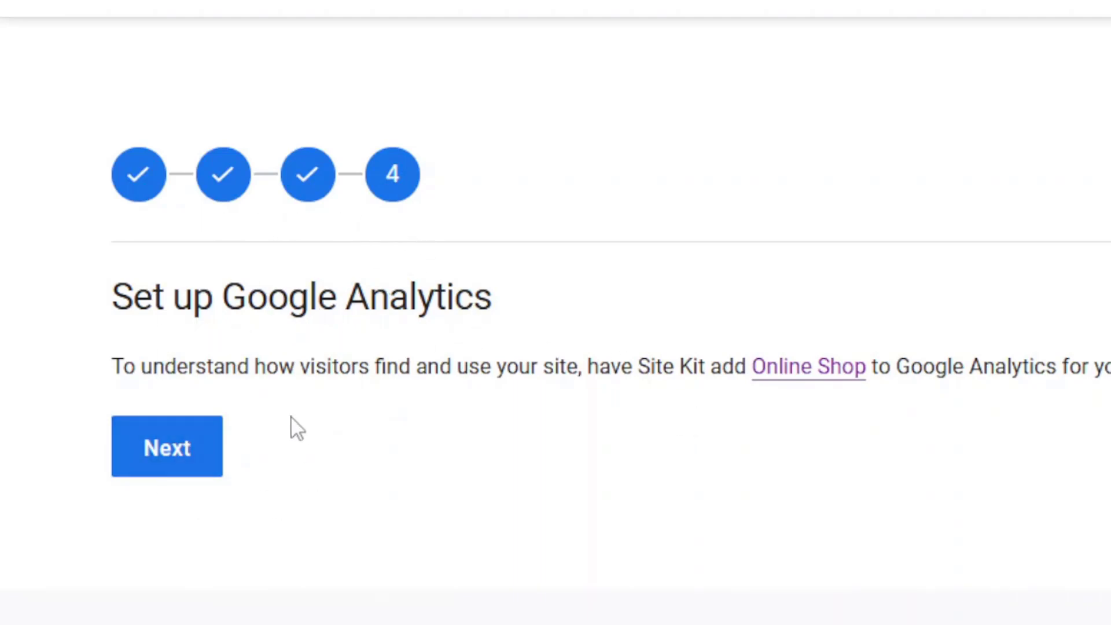
left_click(174, 457)
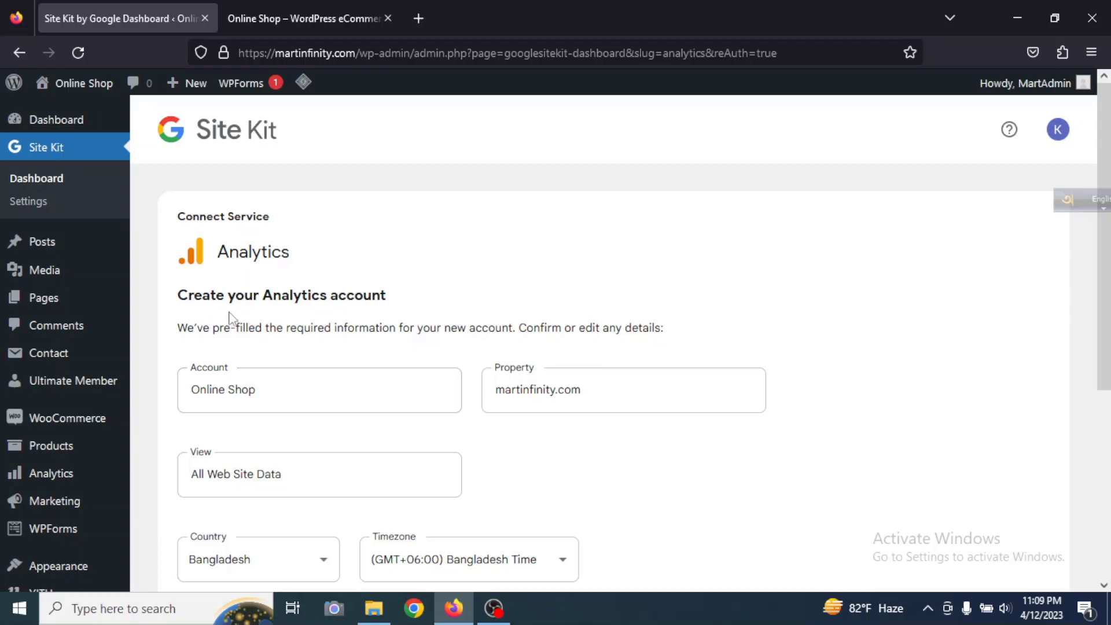
Step: Create the Analytics account with the pre-filled account Online Shop, property martinfinity.com, view All Web Site Data, country Bangladesh and Bangladesh timezone
scroll(313, 355, "down", 3)
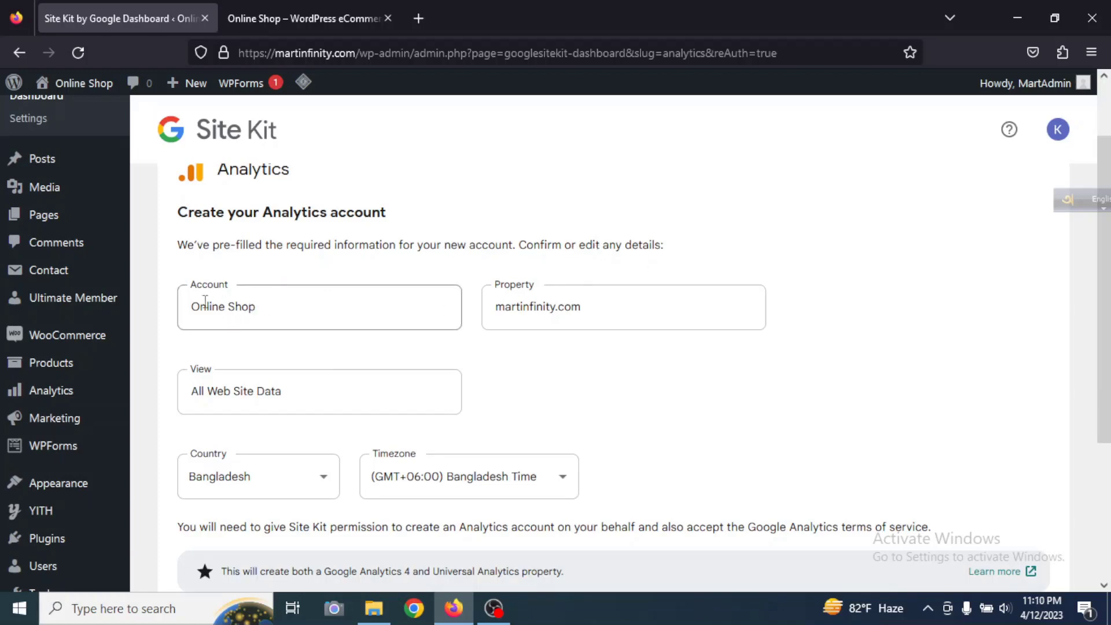
left_click_drag(269, 303, 137, 303)
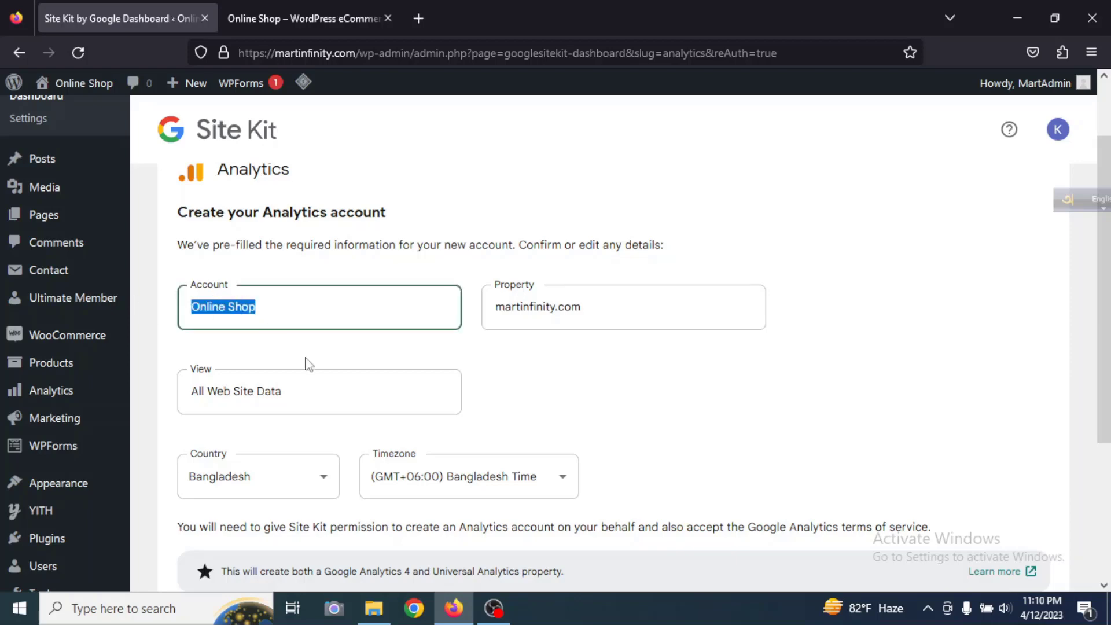
left_click(429, 389)
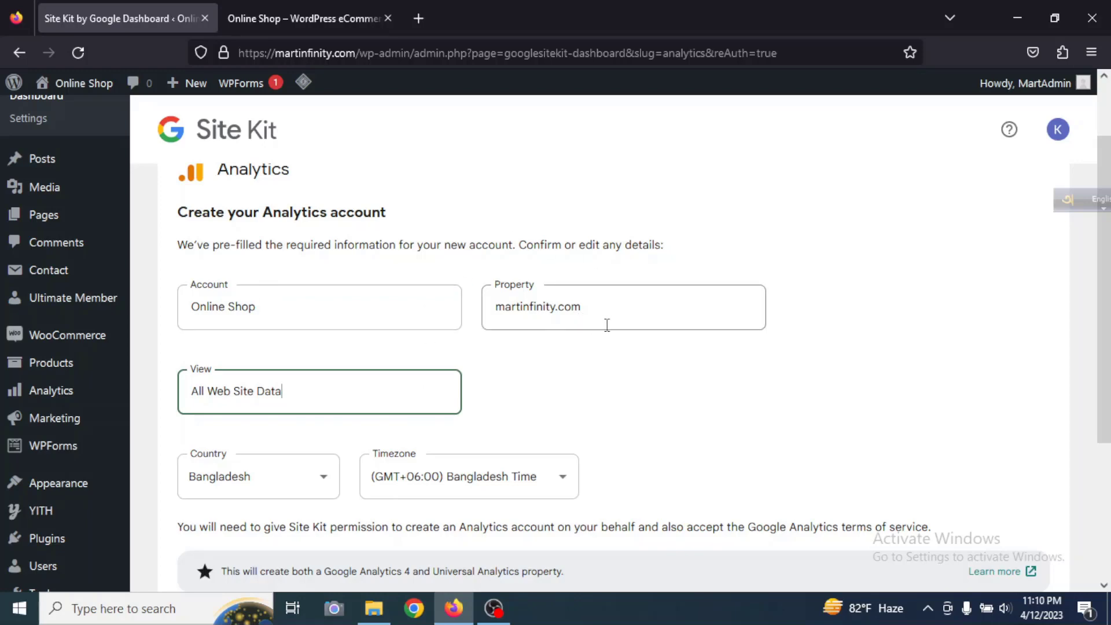
scroll(405, 409, "down", 2)
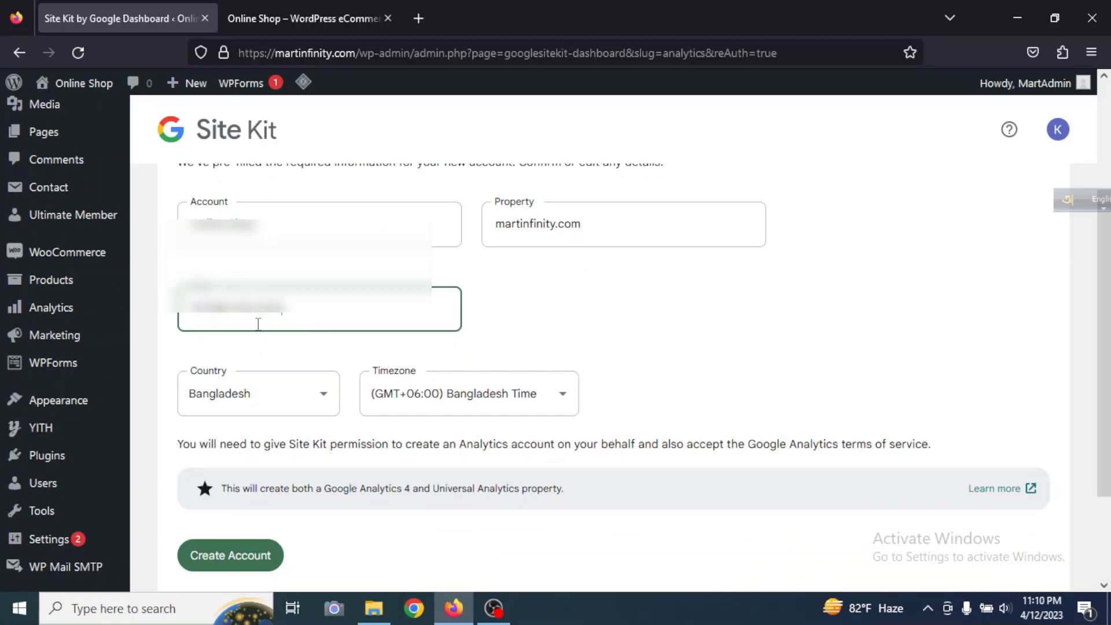
scroll(290, 318, "down", 3)
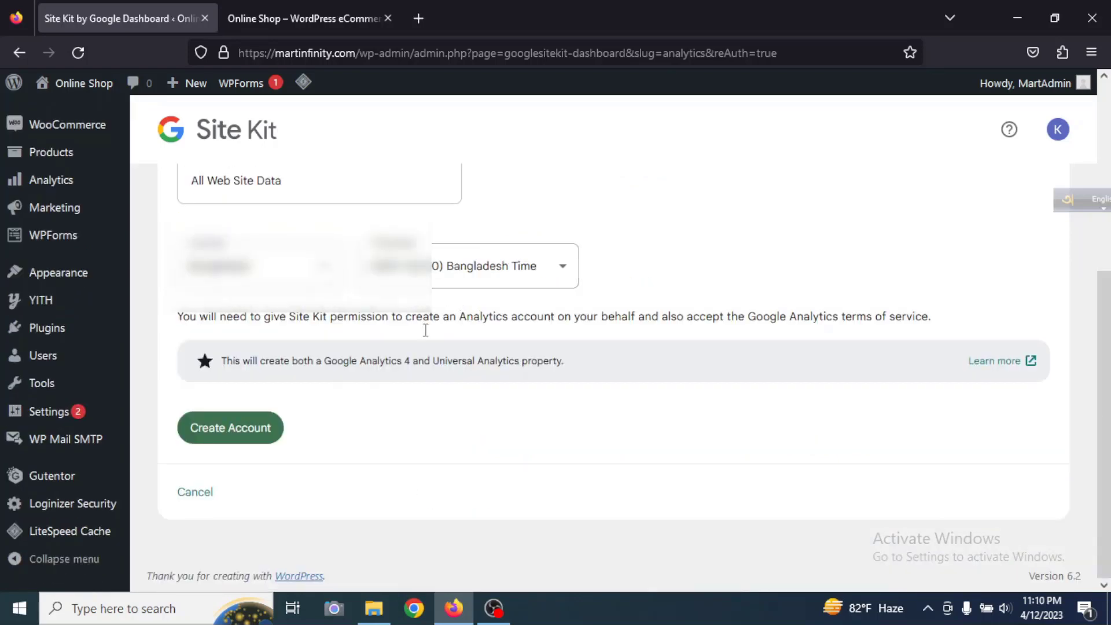
scroll(431, 387, "up", 3)
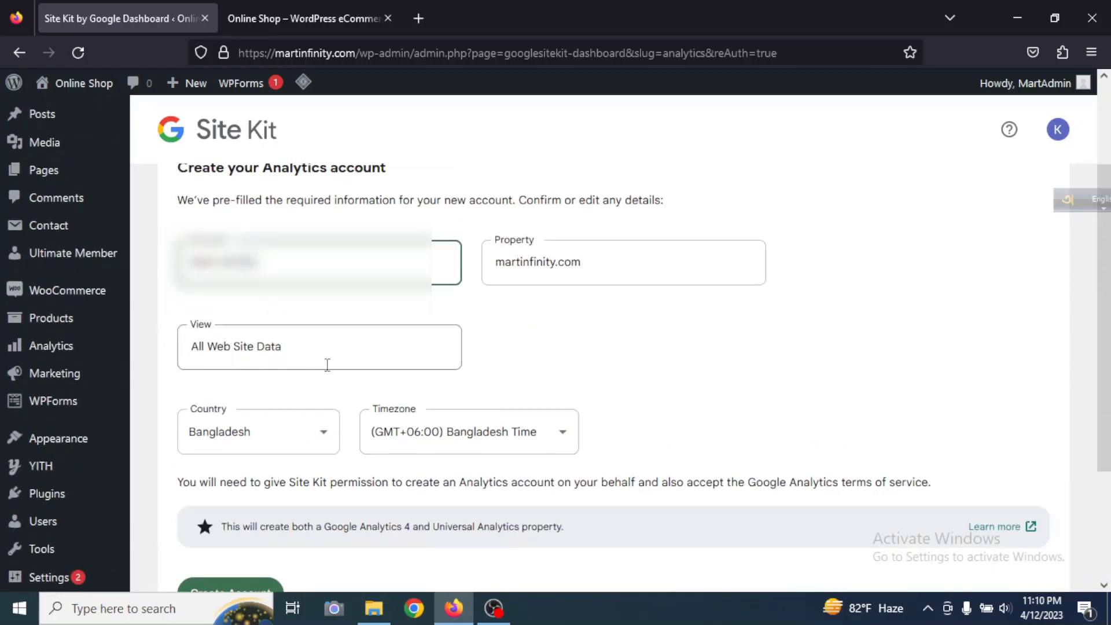
scroll(327, 364, "down", 3)
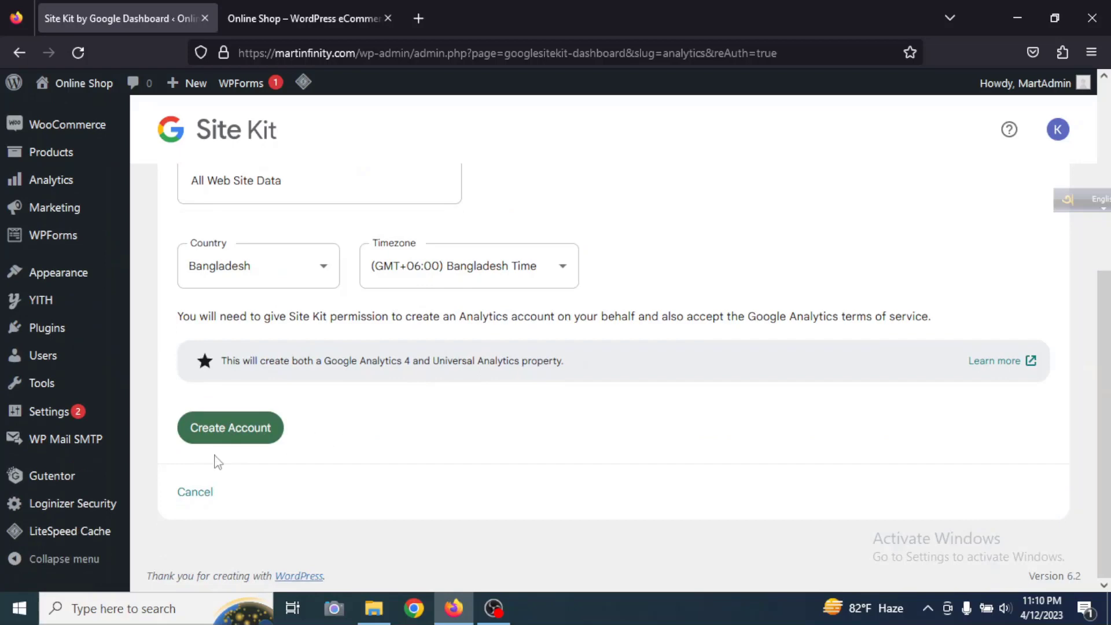
left_click(237, 439)
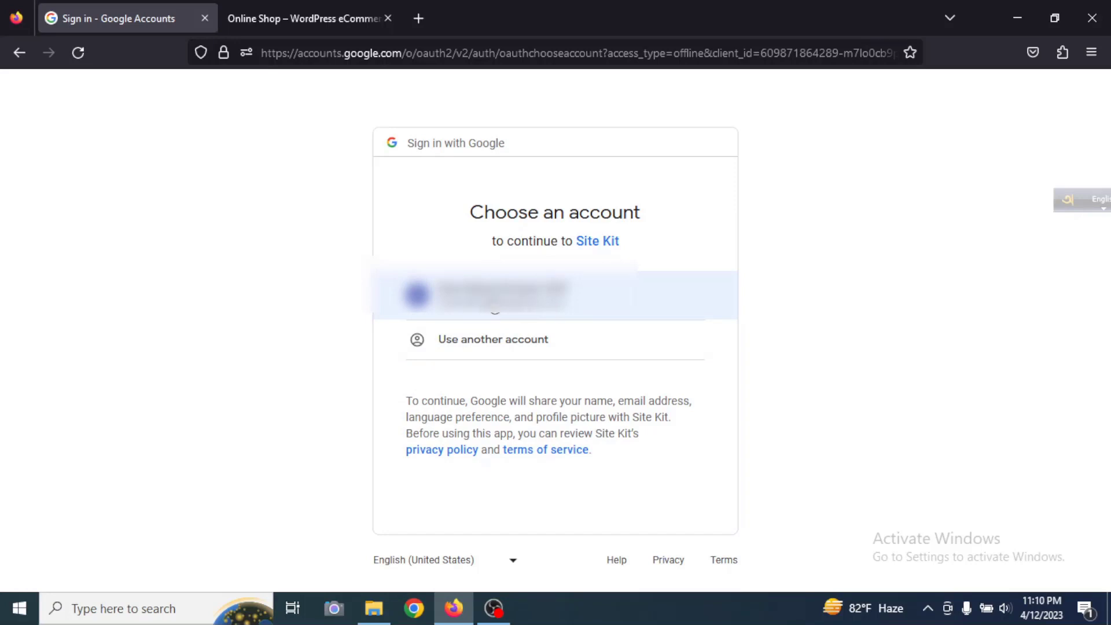
Step: Choose the shop's Google account and grant Site Kit permission to create an Analytics account and edit Analytics management entities
left_click(494, 303)
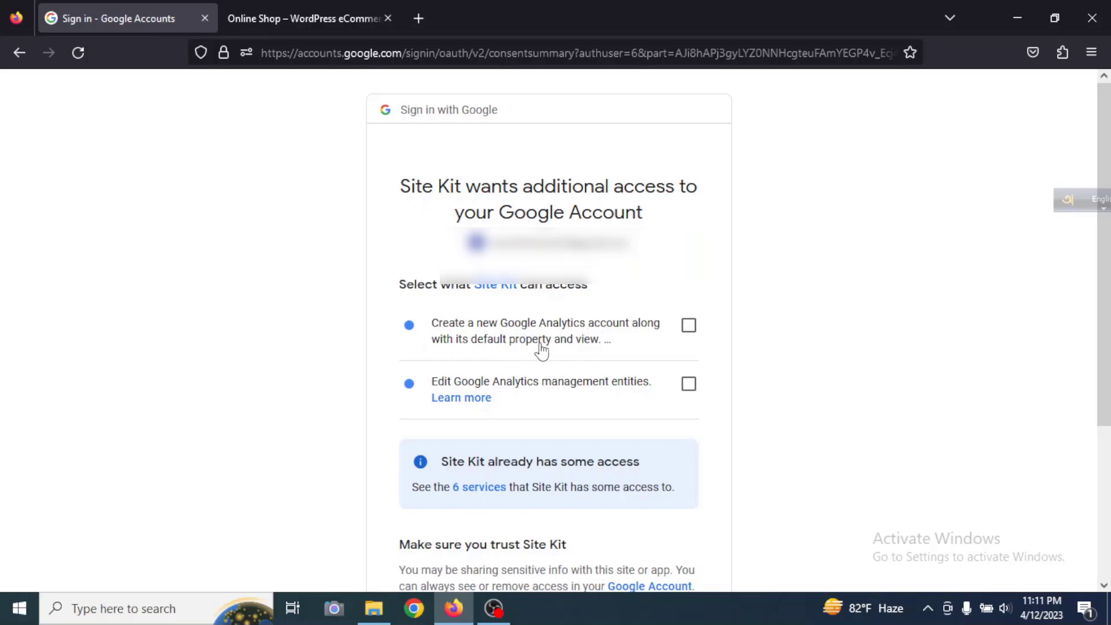
left_click(687, 325)
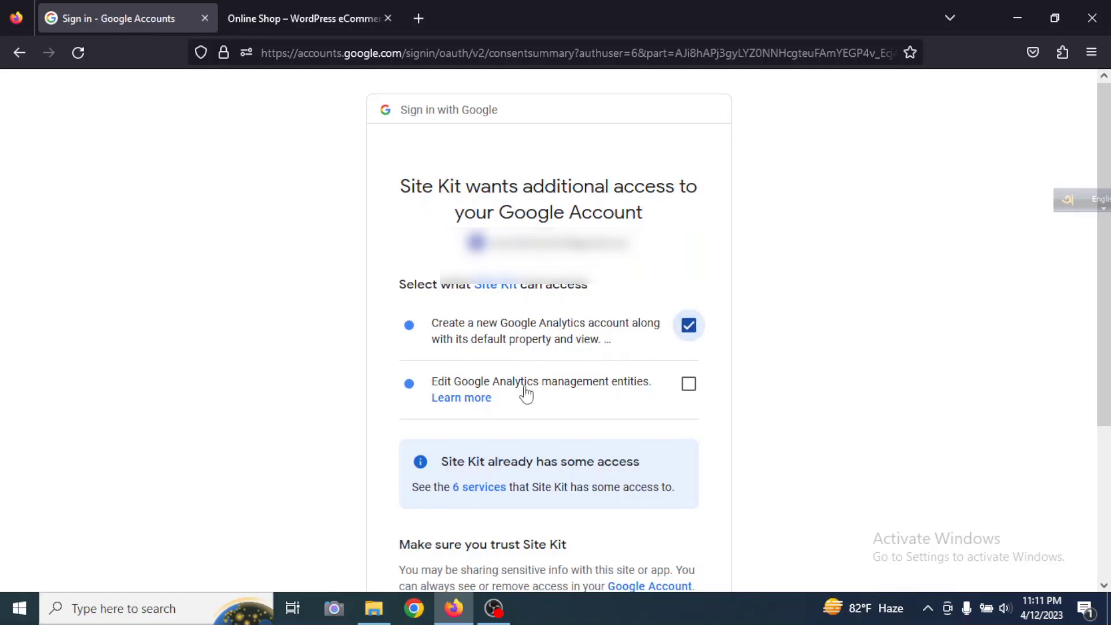
left_click(689, 384)
scroll(583, 399, "down", 3)
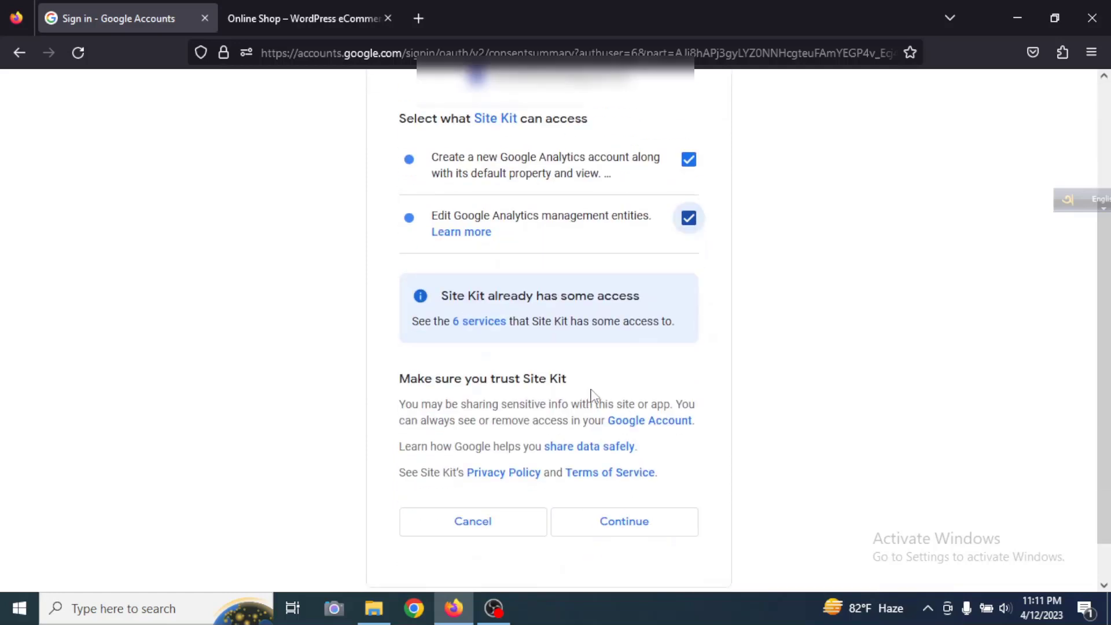
left_click(630, 524)
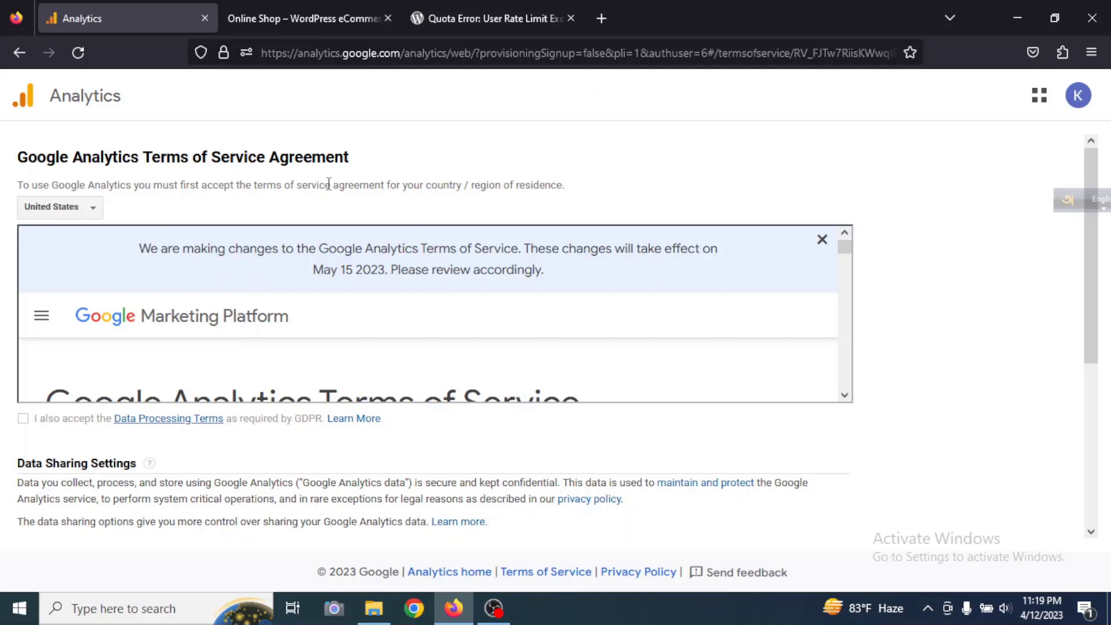
Step: Look through the Google Analytics Terms of Service Agreement and accept the Data Processing Terms required by GDPR
scroll(87, 334, "down", 5)
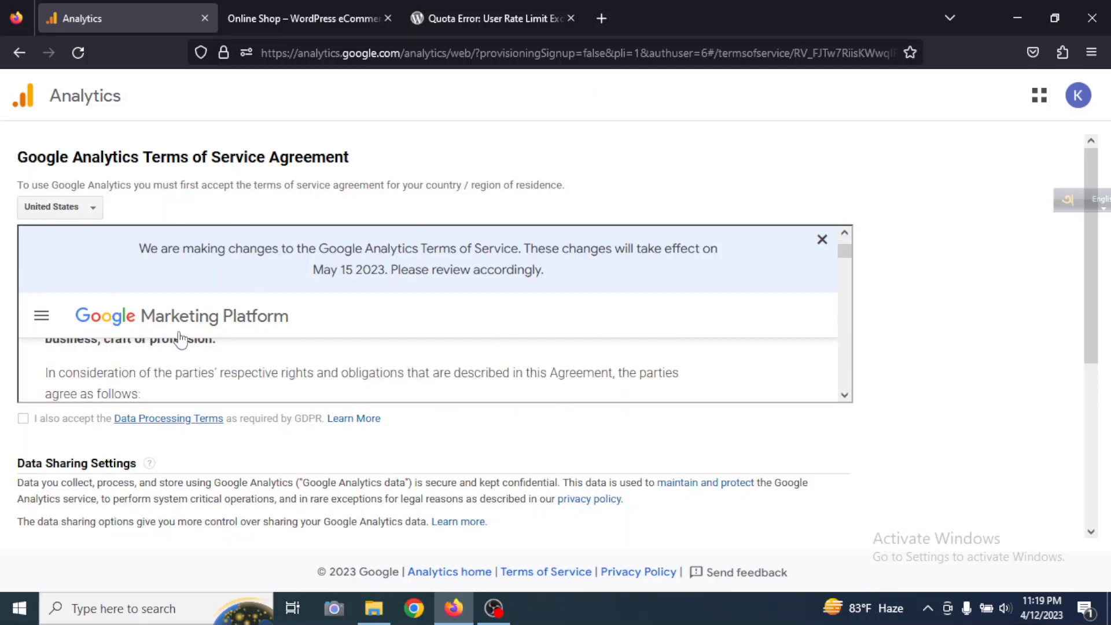
scroll(221, 336, "up", 5)
scroll(415, 339, "down", 10)
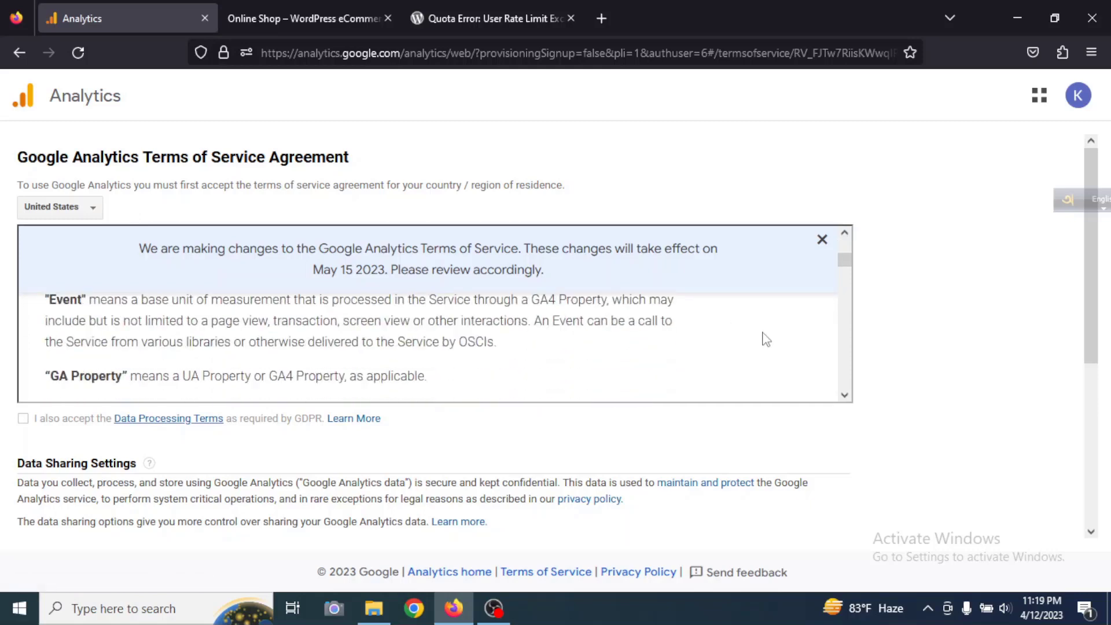
scroll(338, 355, "down", 3)
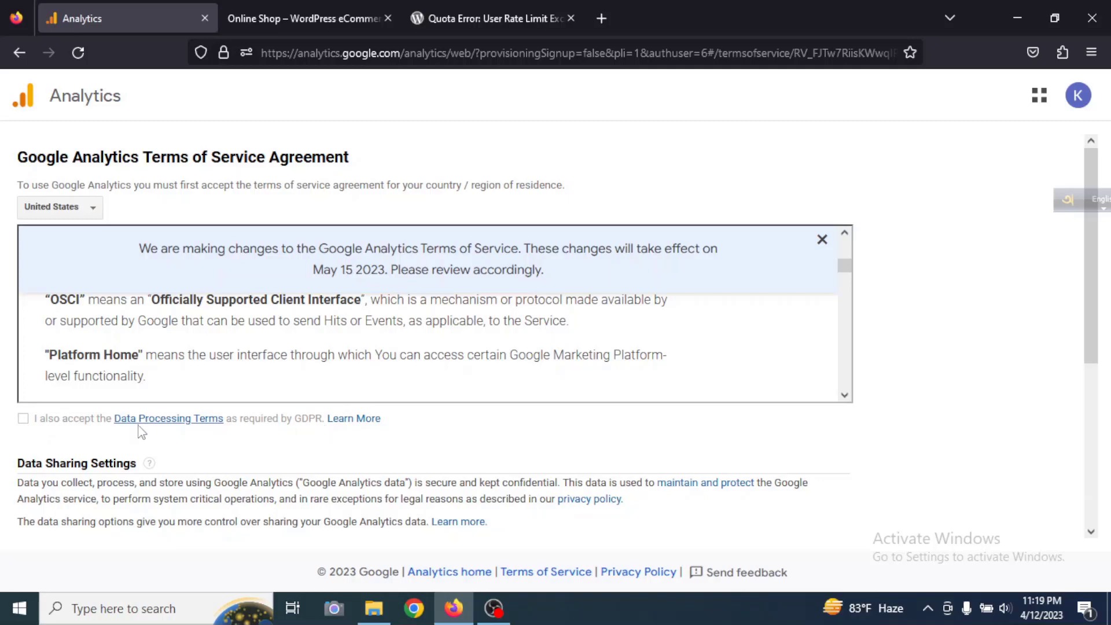
left_click(24, 419)
Step: Enable data sharing with Google products & services and accept the Measurement Controller-Controller Data Protection Terms
scroll(405, 400, "down", 3)
scroll(476, 427, "down", 5)
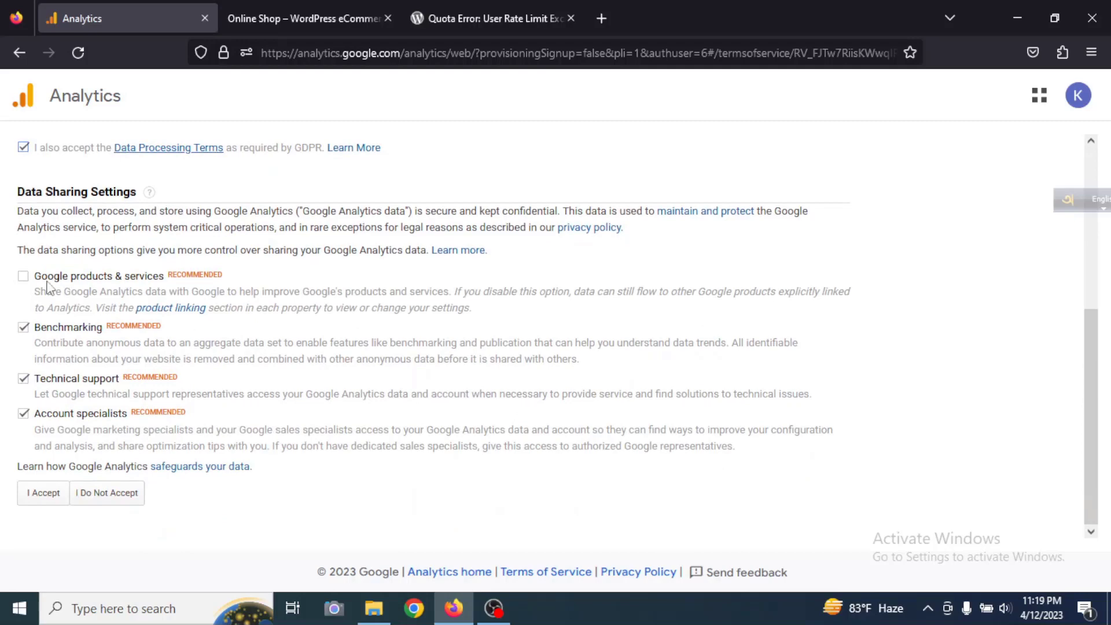
left_click(23, 276)
scroll(214, 312, "down", 6)
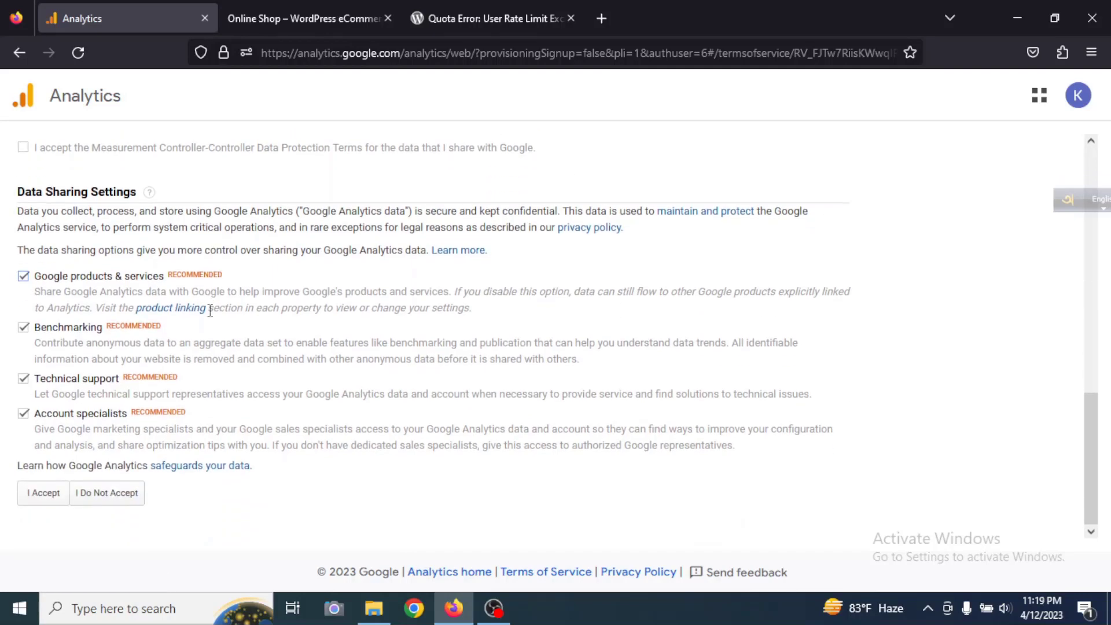
left_click(40, 499)
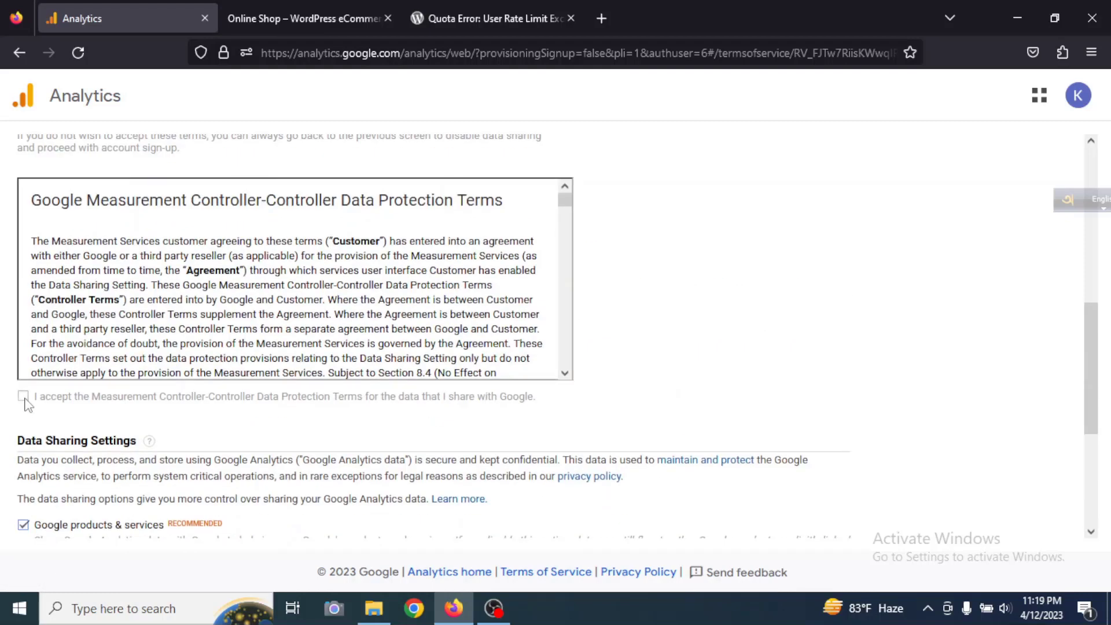
left_click(23, 396)
Step: Accept the Google Analytics Terms of Service Agreement and go on to the Site Kit dashboard
scroll(138, 414, "up", 6)
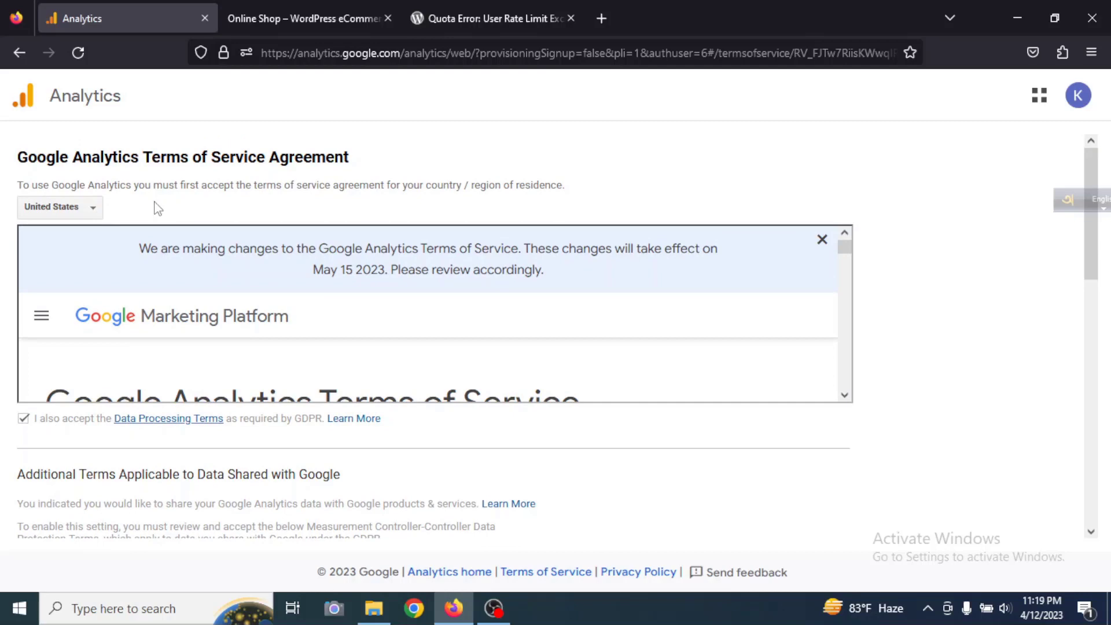
scroll(211, 321, "down", 2)
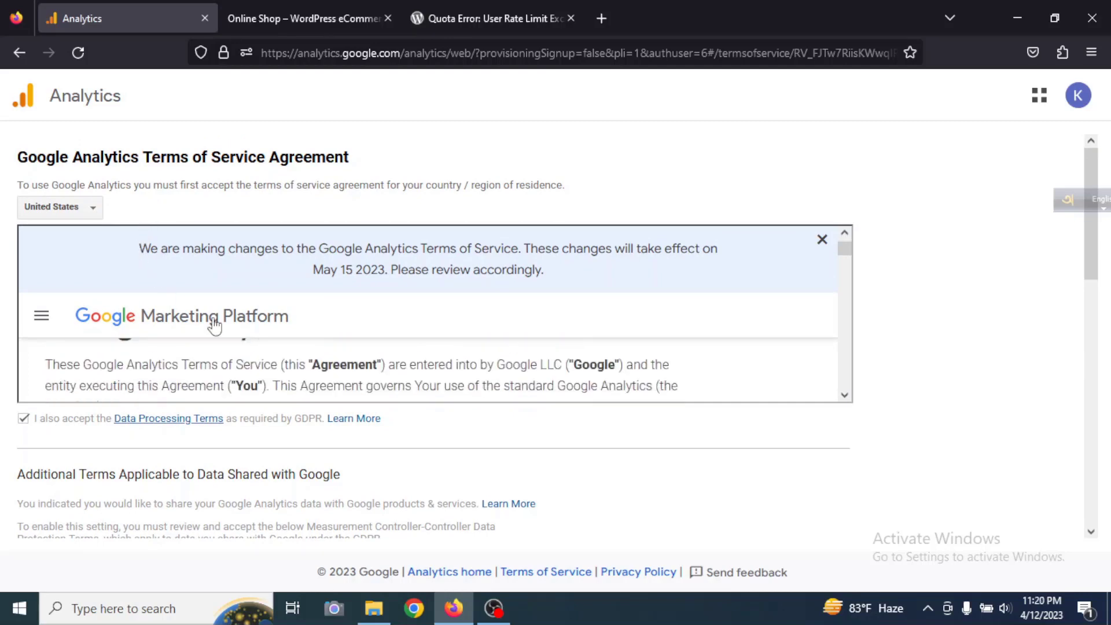
scroll(457, 482, "down", 10)
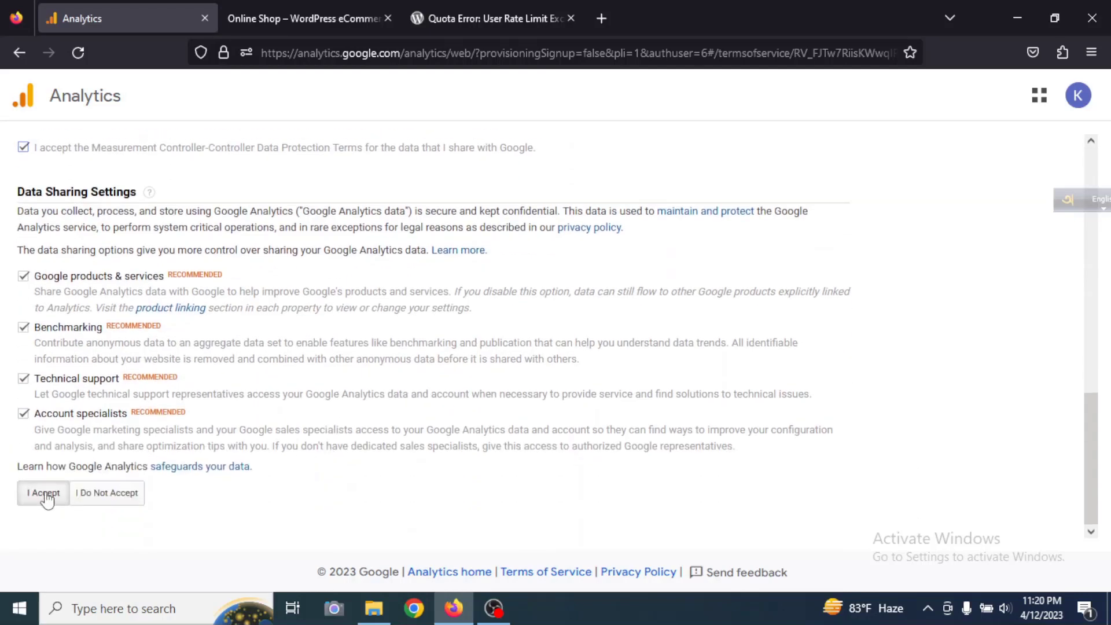
left_click(45, 495)
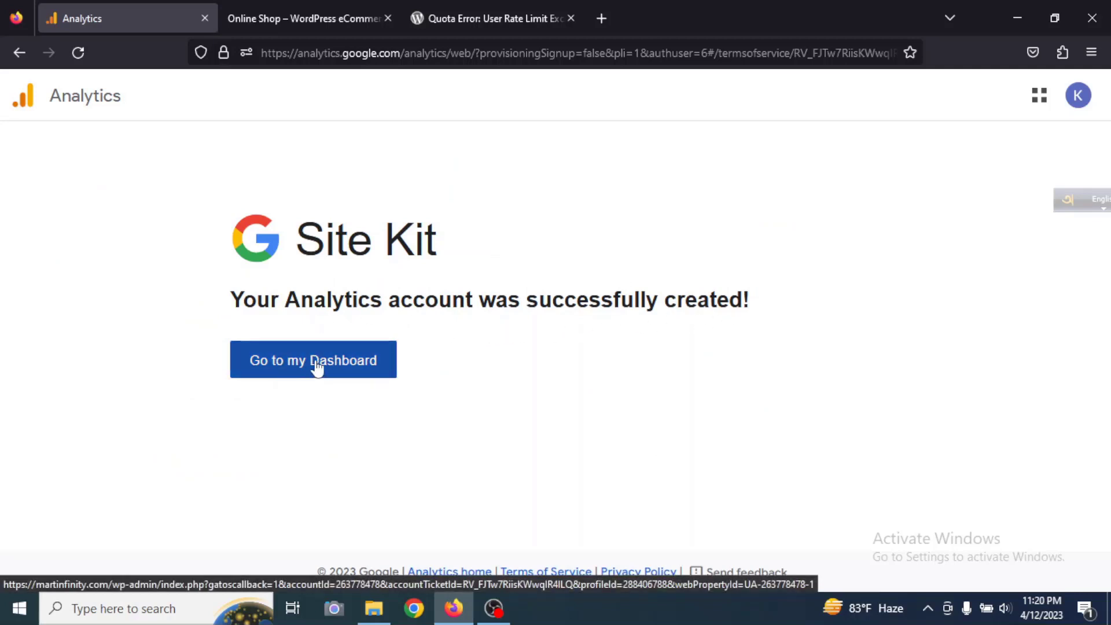
left_click(297, 365)
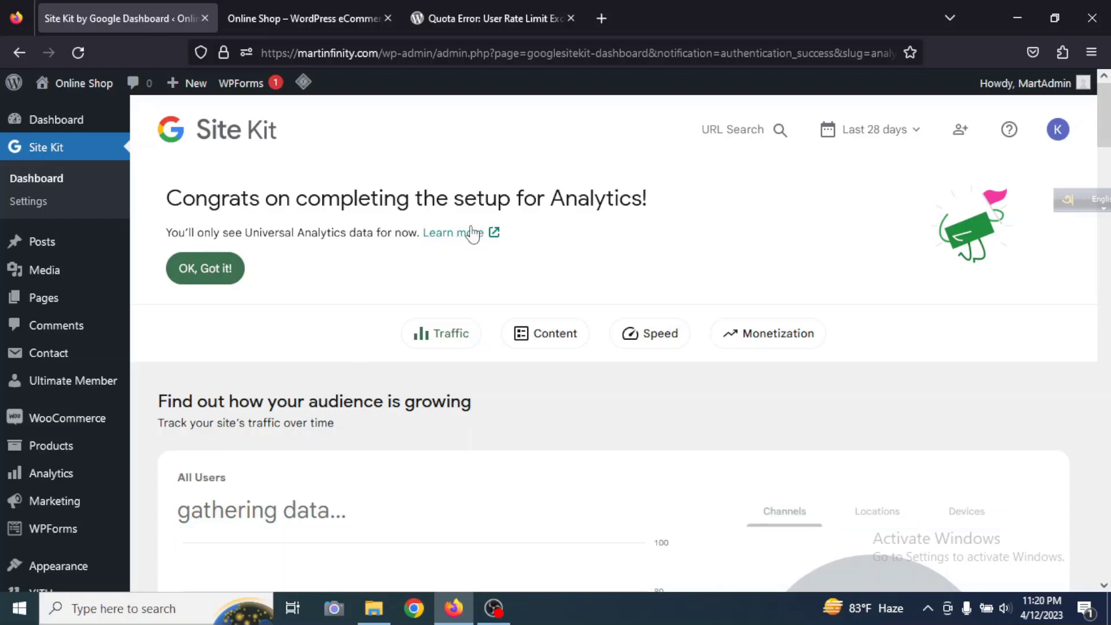
Step: Examine the audience, search traffic and content sections of the Site Kit dashboard
scroll(382, 261, "down", 3)
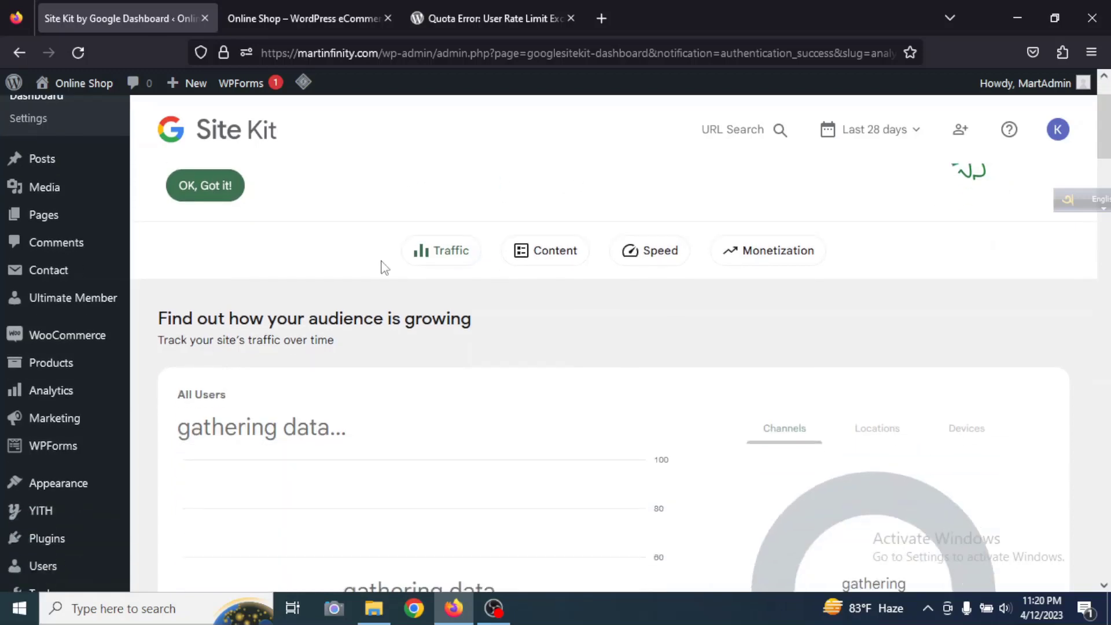
scroll(381, 262, "down", 6)
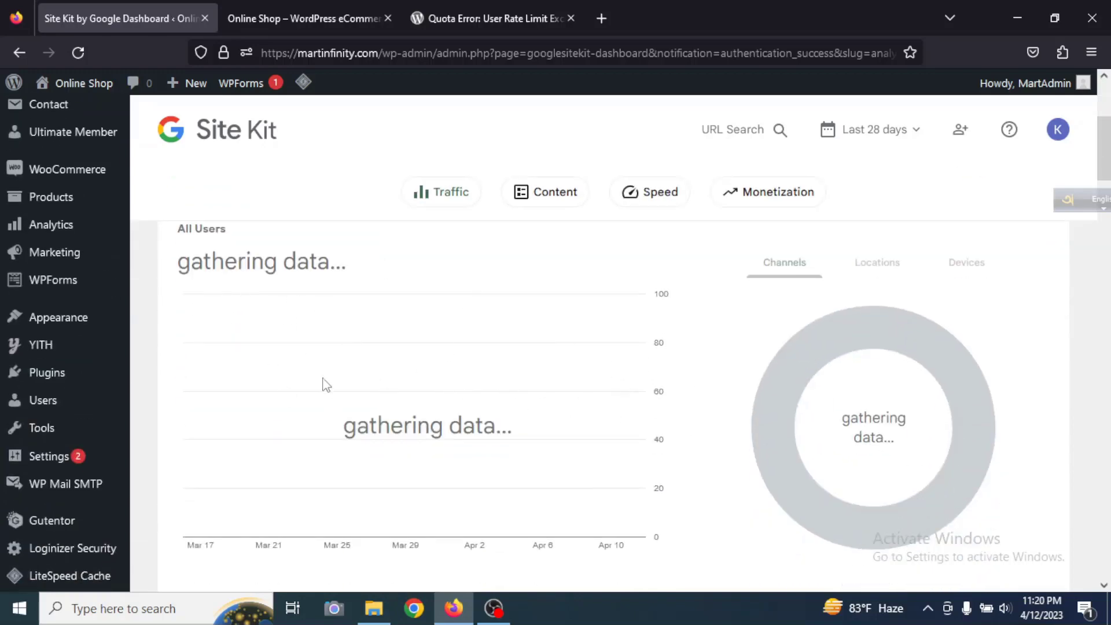
scroll(464, 376, "down", 8)
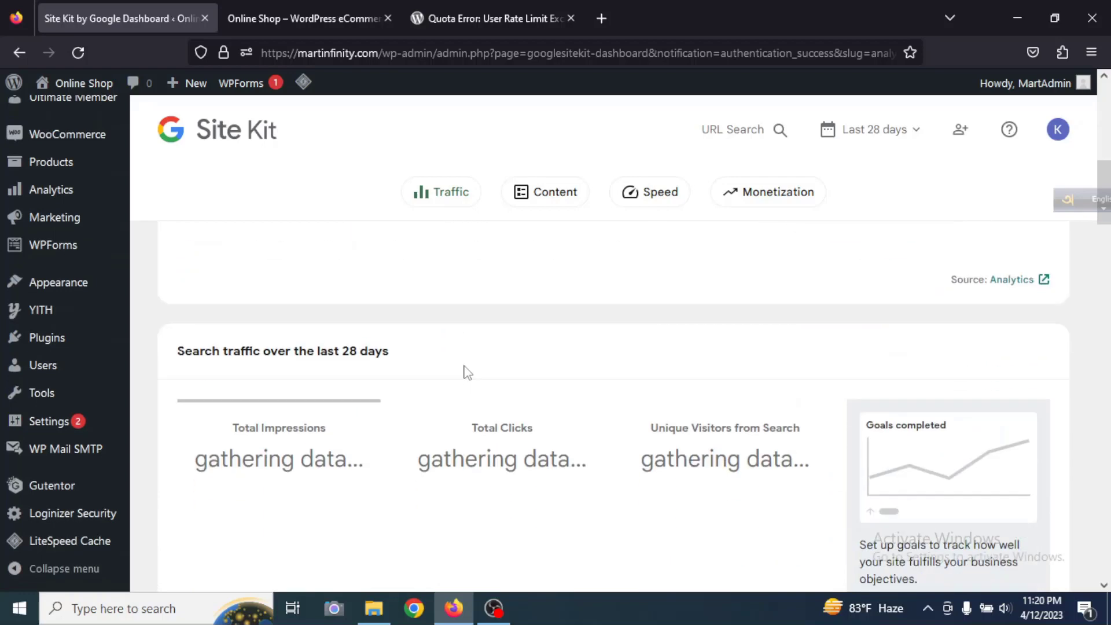
scroll(463, 372, "up", 5)
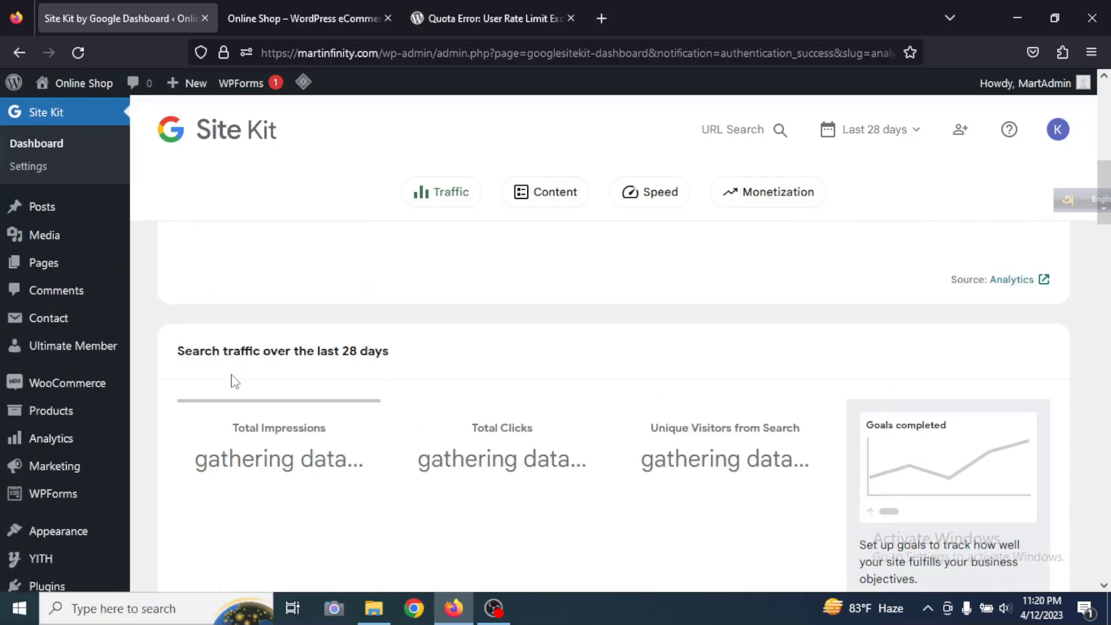
scroll(481, 399, "down", 3)
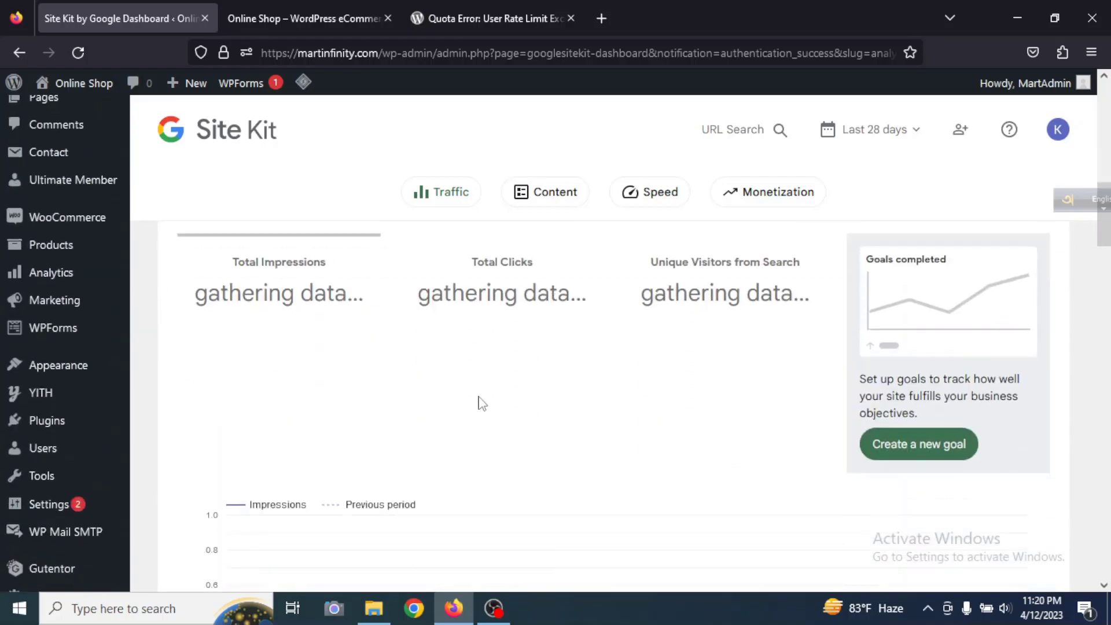
scroll(613, 373, "down", 10)
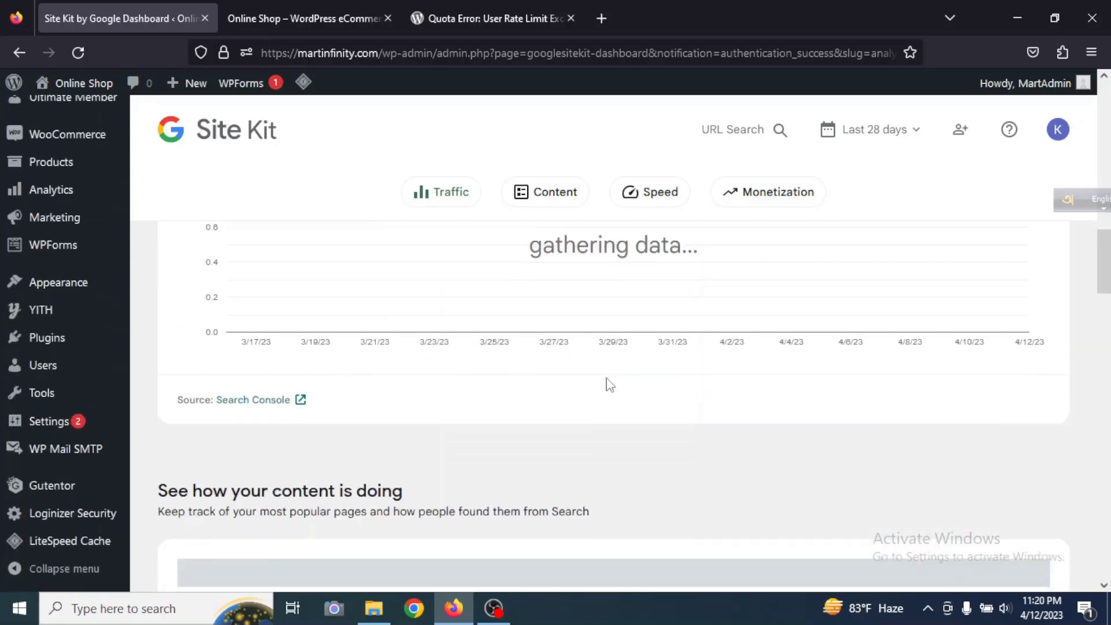
scroll(601, 381, "up", 4)
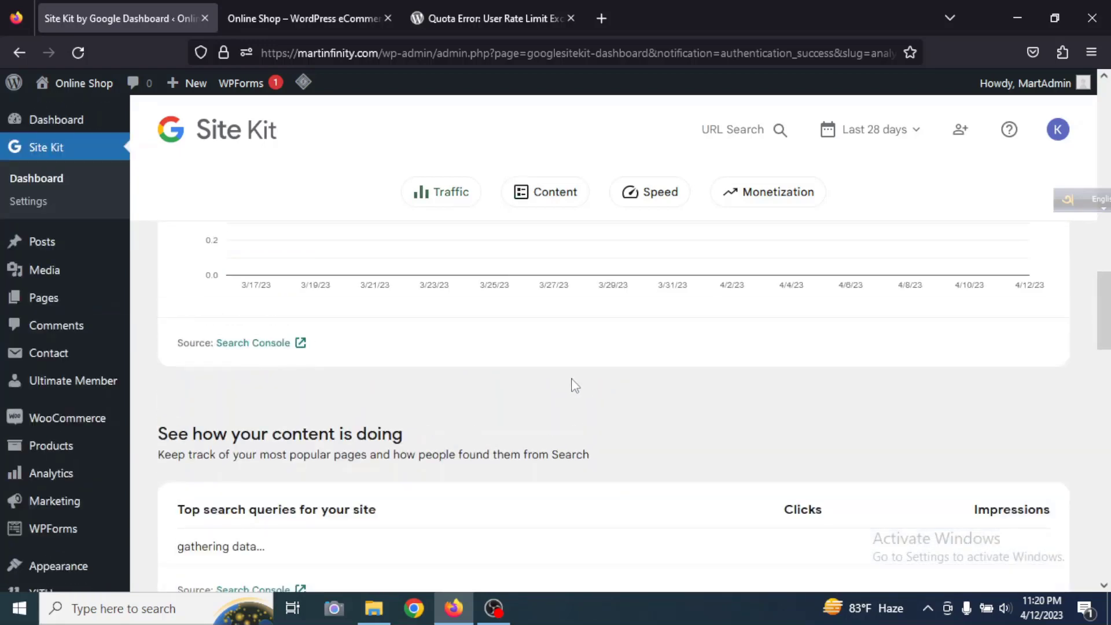
Step: Review the whole Site Kit dashboard, from the traffic and content sections through speed to the AdSense monetization section
scroll(530, 387, "up", 8)
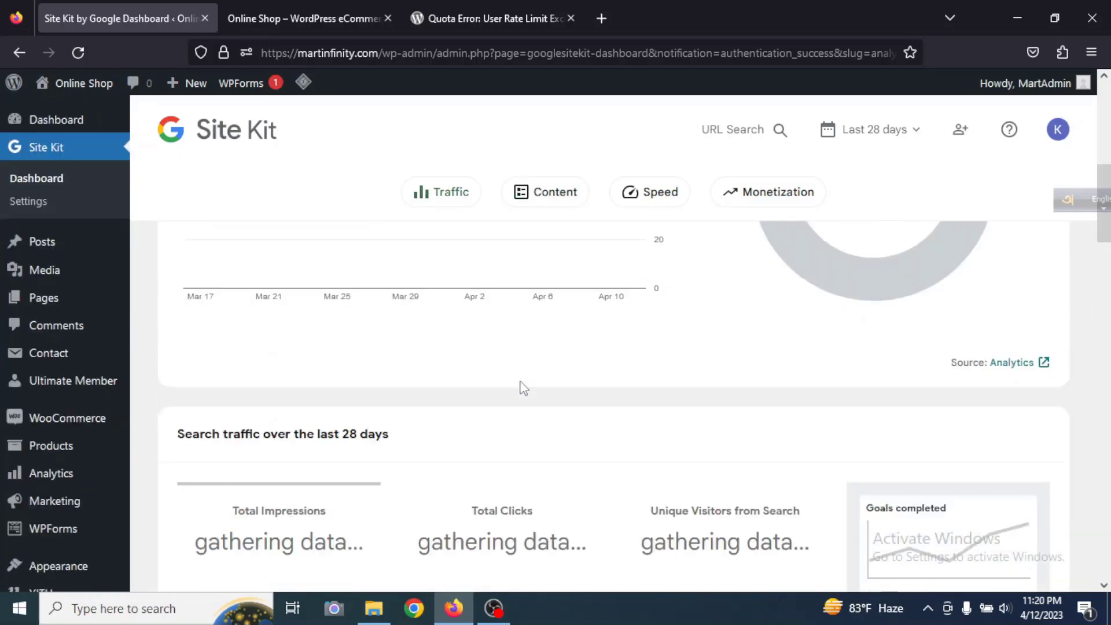
scroll(523, 386, "up", 5)
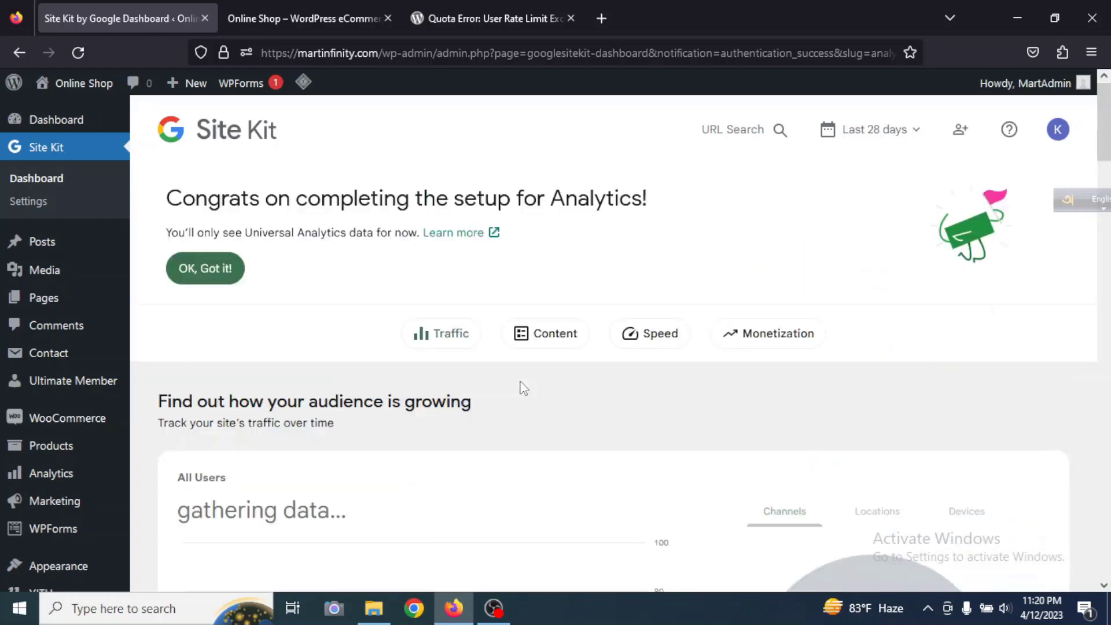
scroll(362, 348, "down", 10)
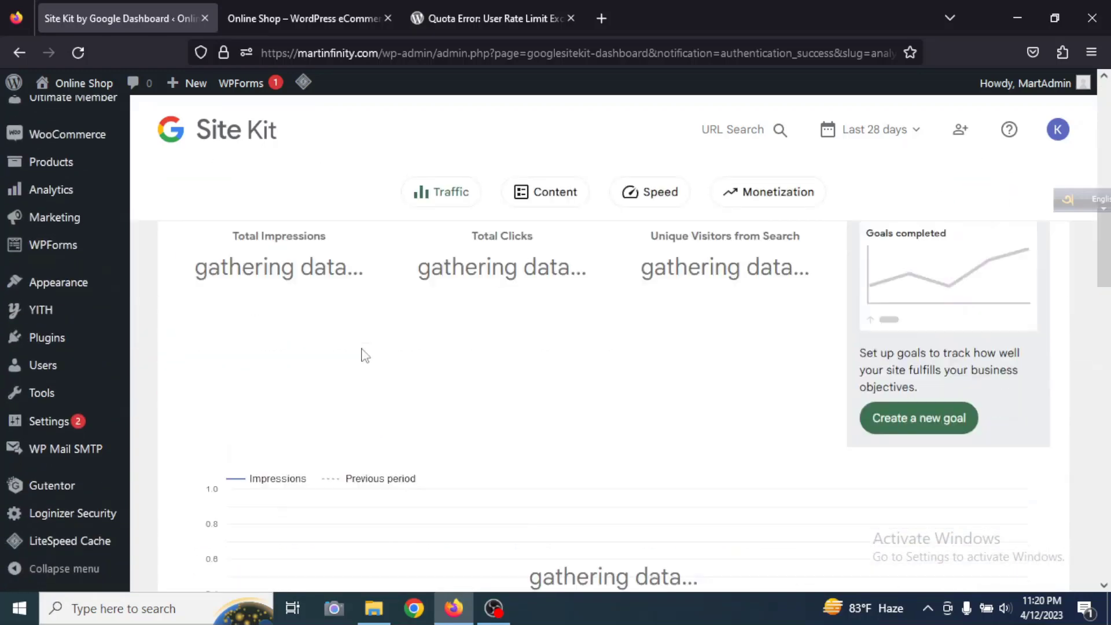
scroll(364, 353, "down", 10)
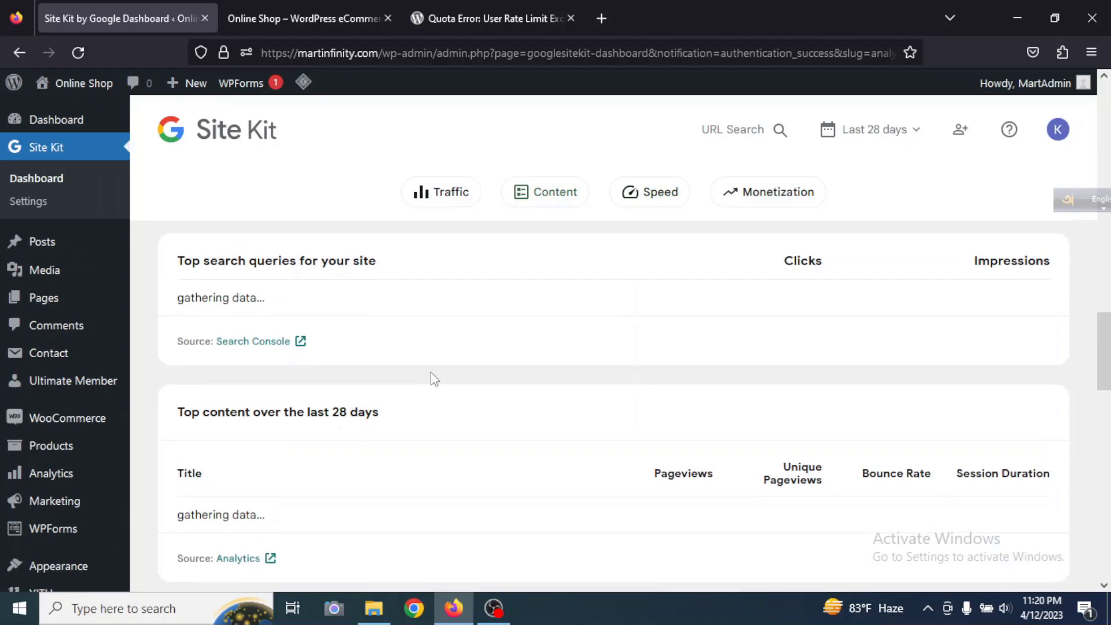
scroll(431, 373, "down", 15)
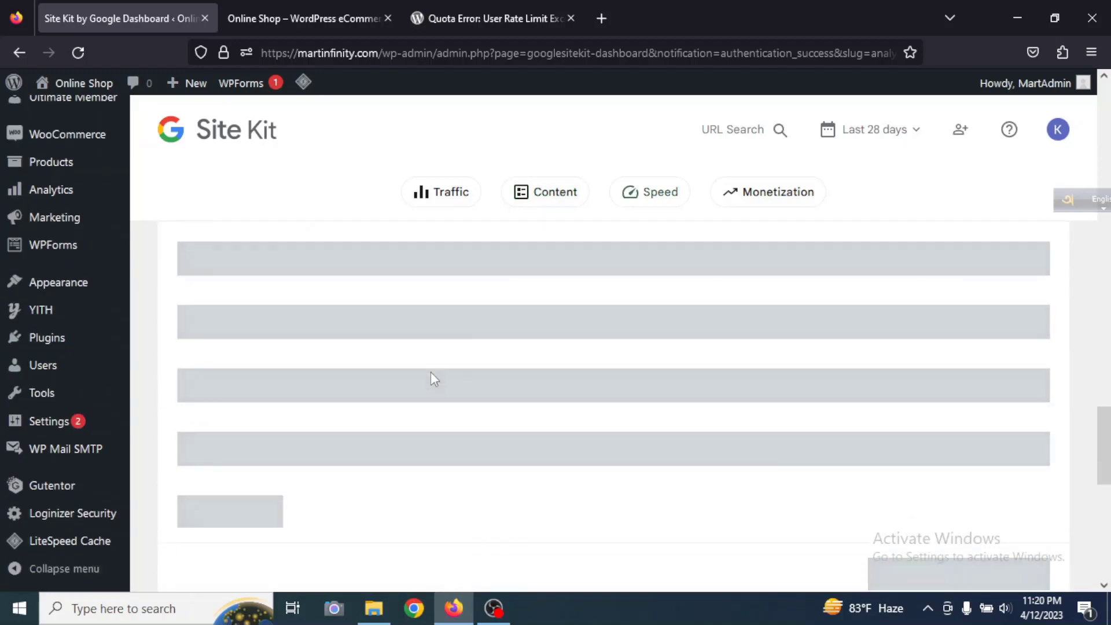
scroll(434, 379, "down", 3)
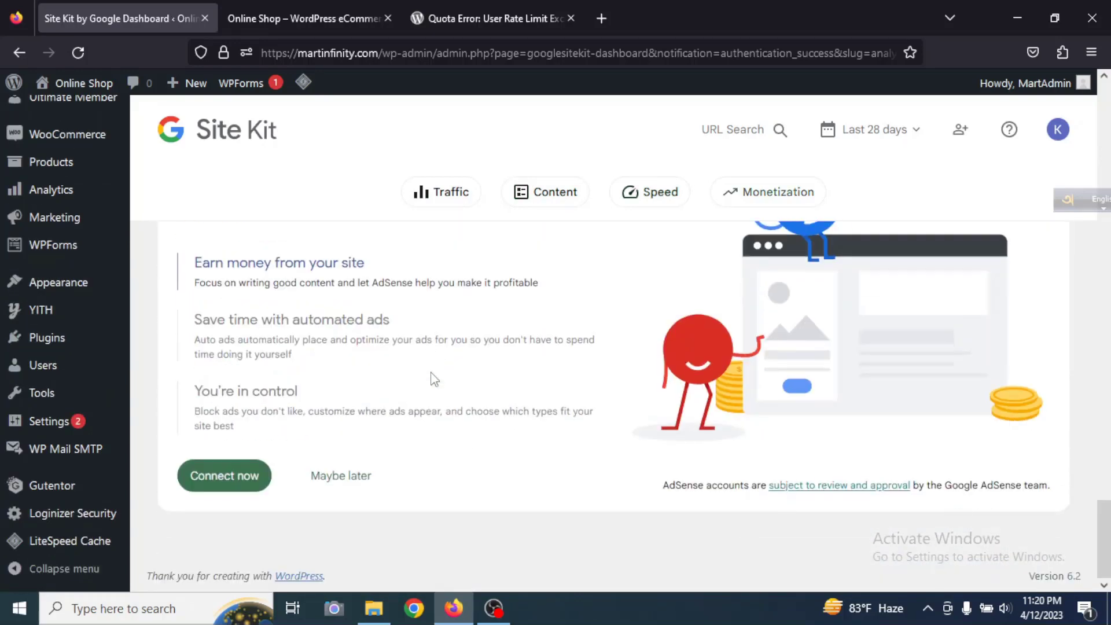
scroll(434, 379, "up", 20)
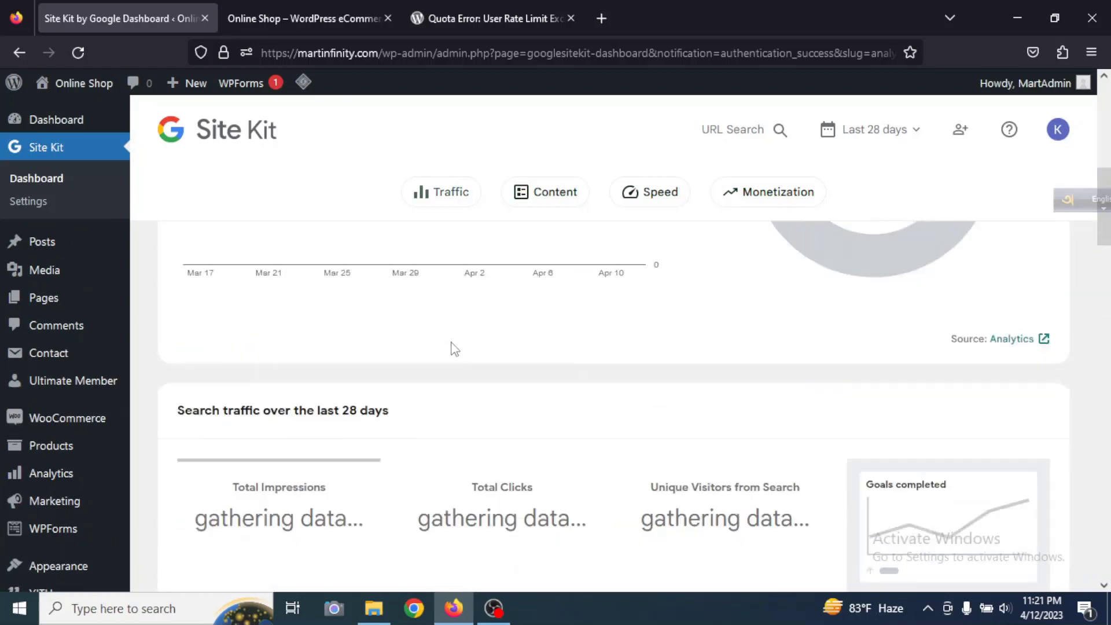
scroll(454, 349, "up", 8)
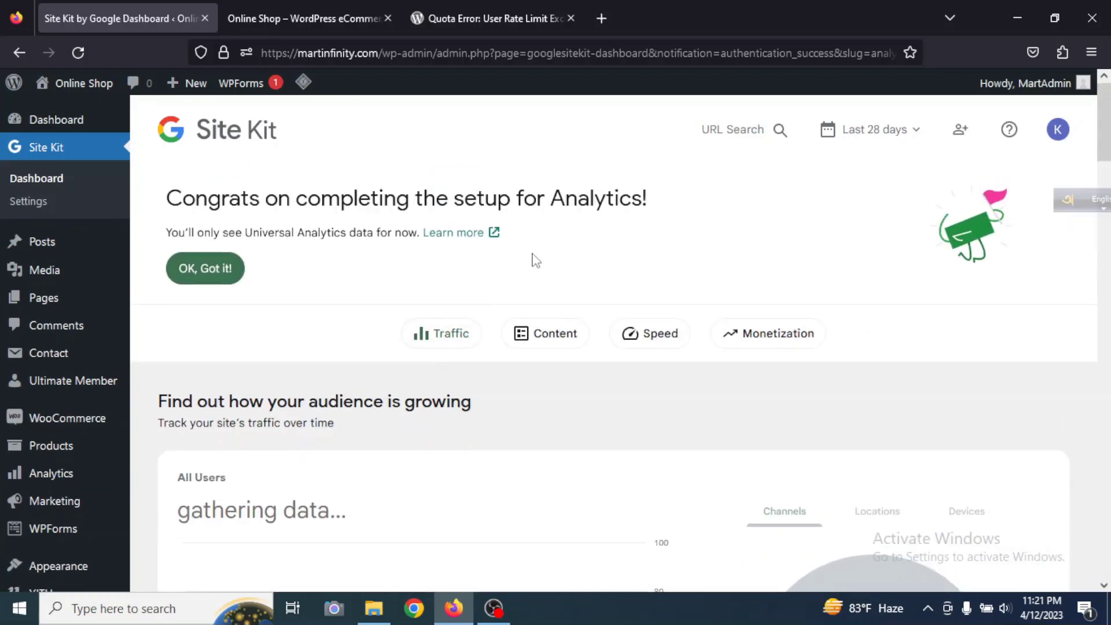